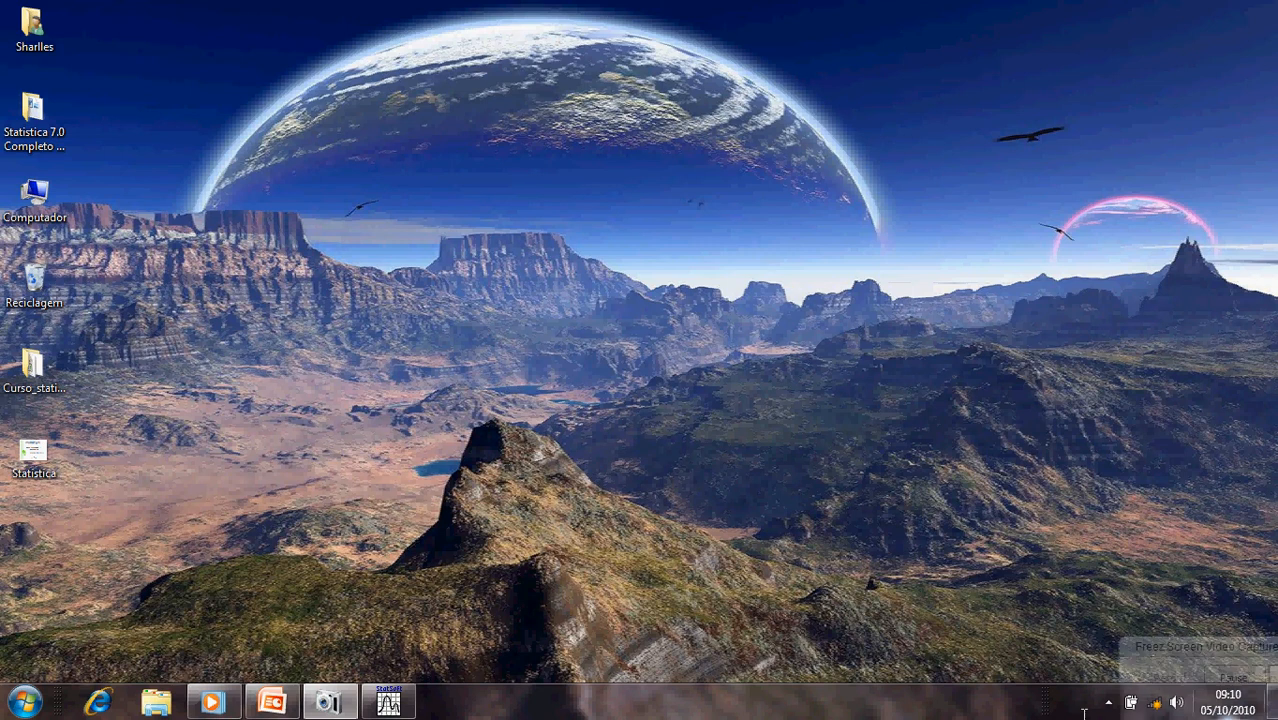
- Switch to STATISTICA and examine the Variedade, Repetição and Altura data in the DIC_EXEMPLO_1 spreadsheet
{"action": "left_click", "coordinate": [389, 702]}
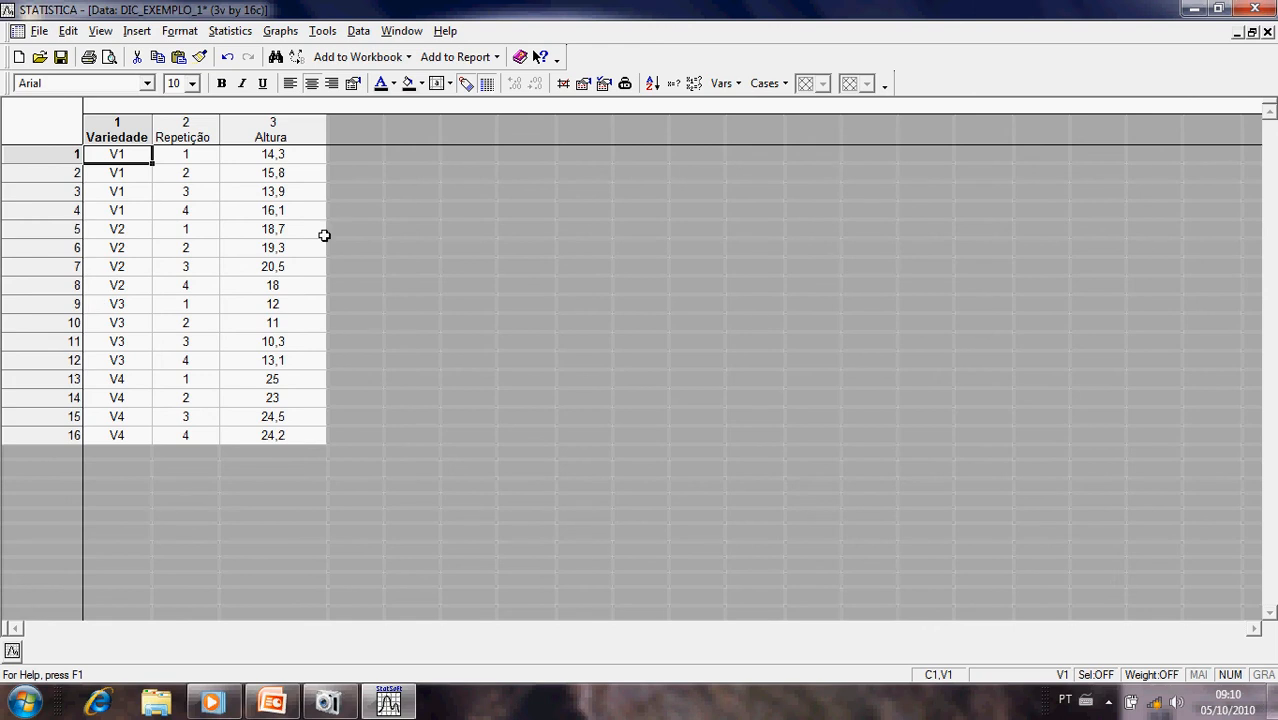
{"action": "left_click_drag", "start_coordinate": [274, 154], "coordinate": [268, 432]}
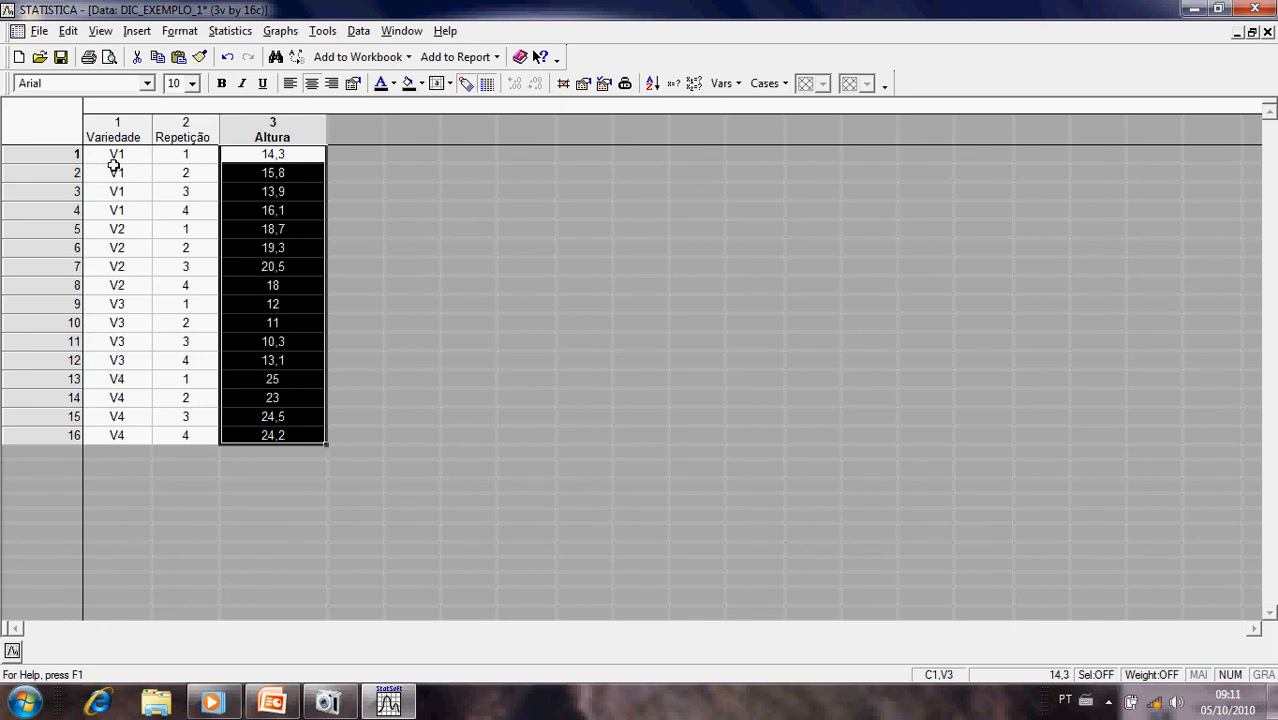
{"action": "left_click_drag", "start_coordinate": [116, 157], "coordinate": [118, 204]}
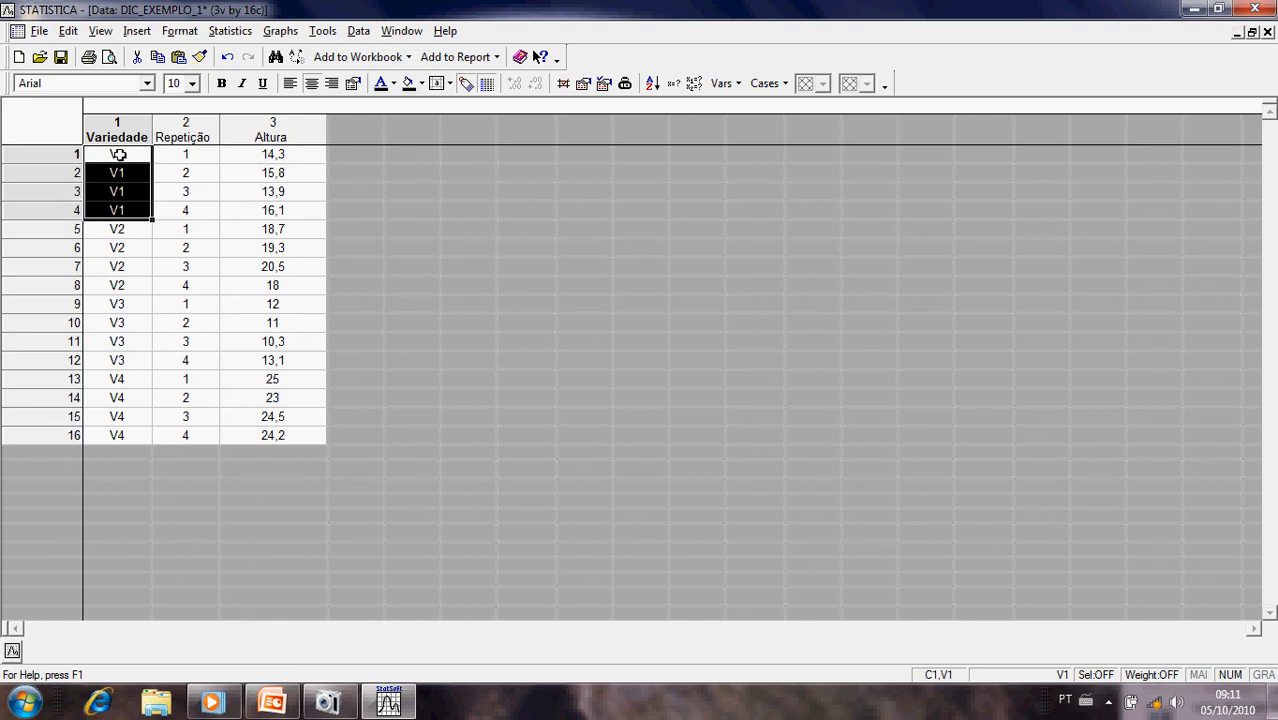
{"action": "left_click_drag", "start_coordinate": [118, 228], "coordinate": [116, 434]}
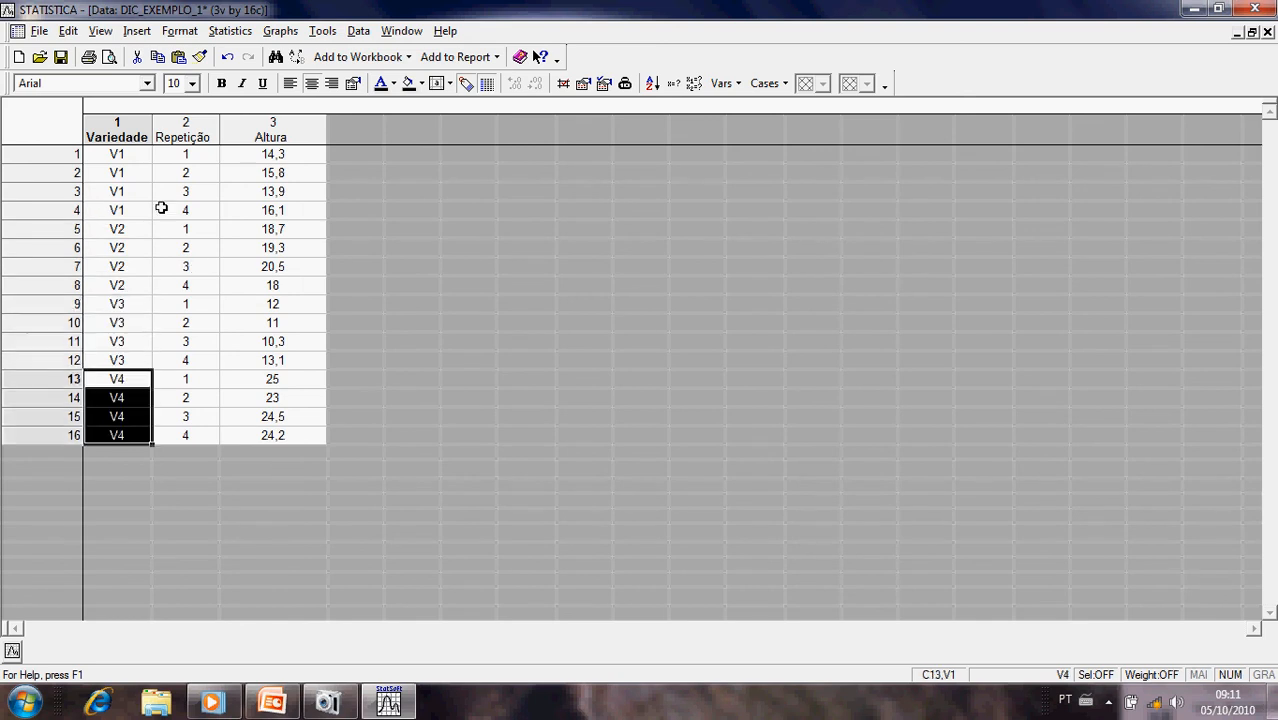
{"action": "left_click_drag", "start_coordinate": [199, 158], "coordinate": [191, 210]}
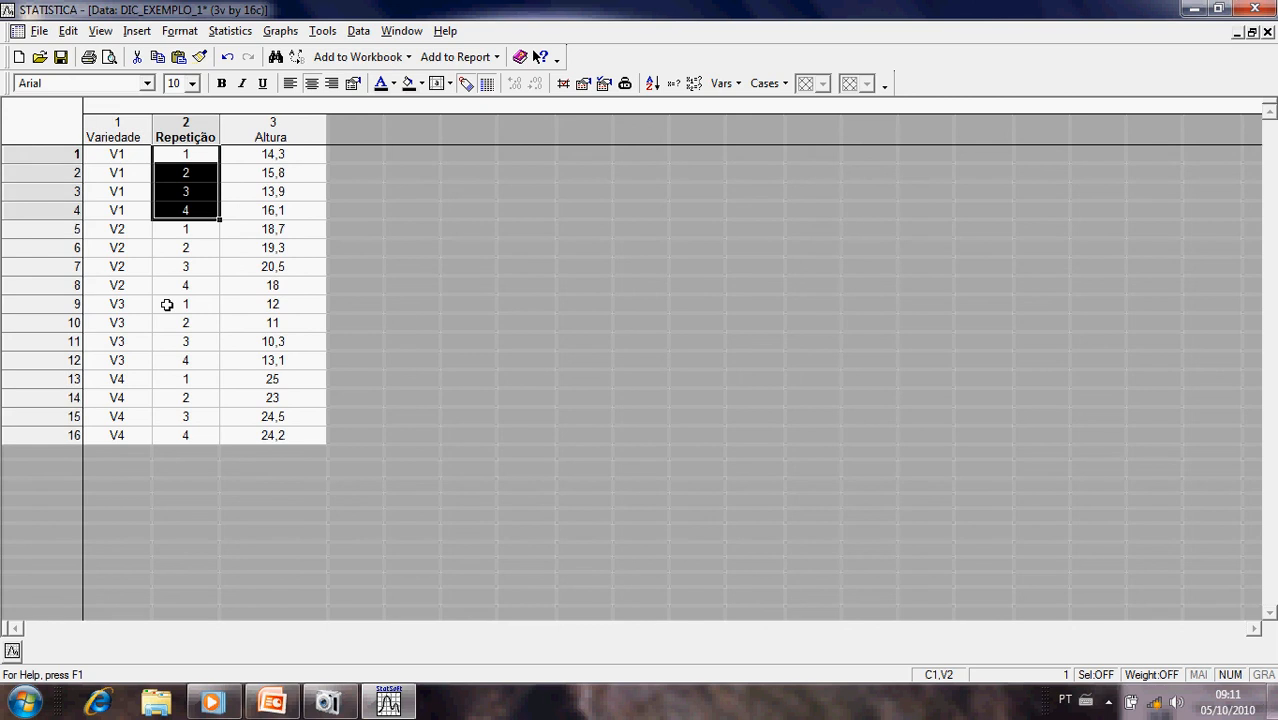
{"action": "left_click_drag", "start_coordinate": [298, 155], "coordinate": [283, 416]}
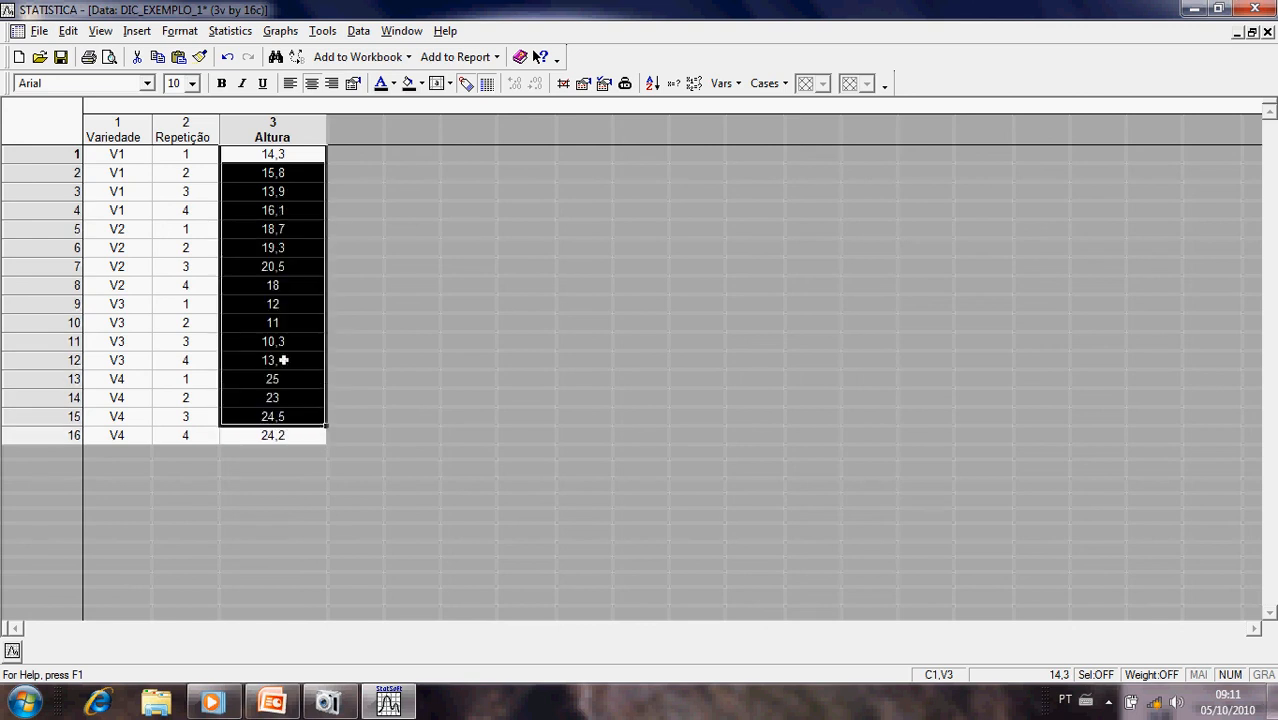
{"action": "left_click", "coordinate": [266, 167]}
{"action": "left_click", "coordinate": [258, 152]}
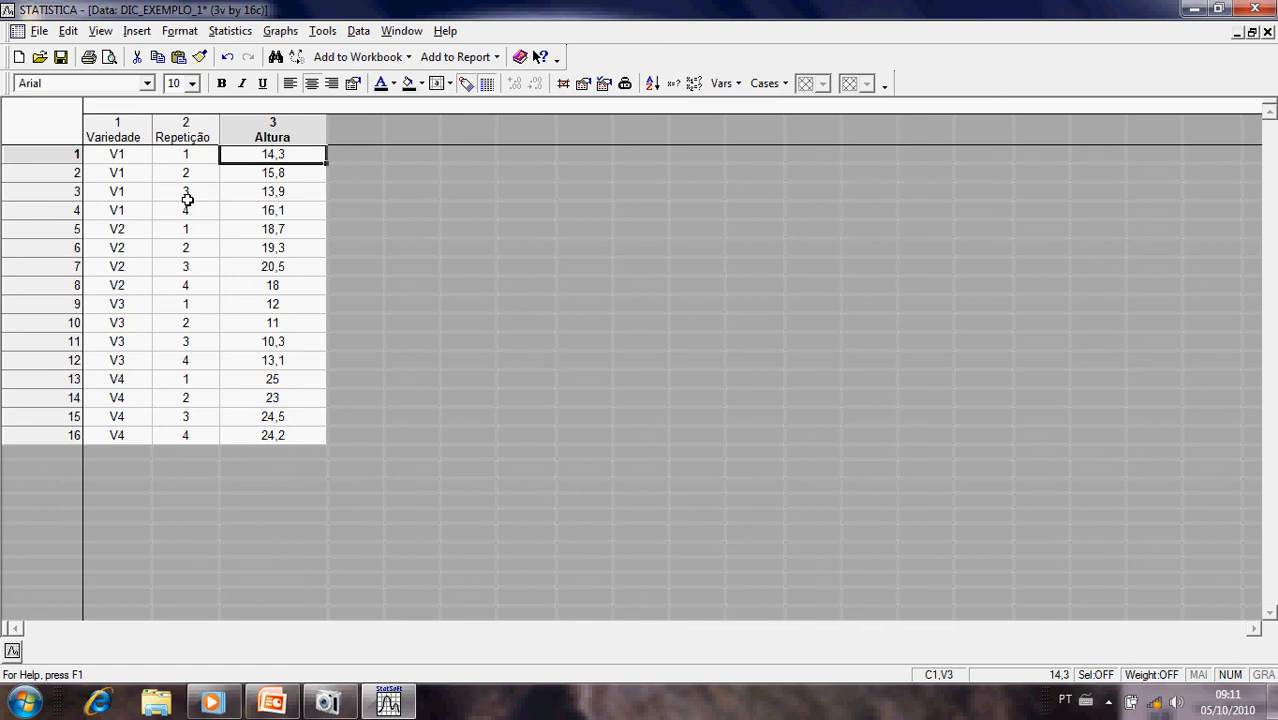
{"action": "left_click", "coordinate": [107, 154]}
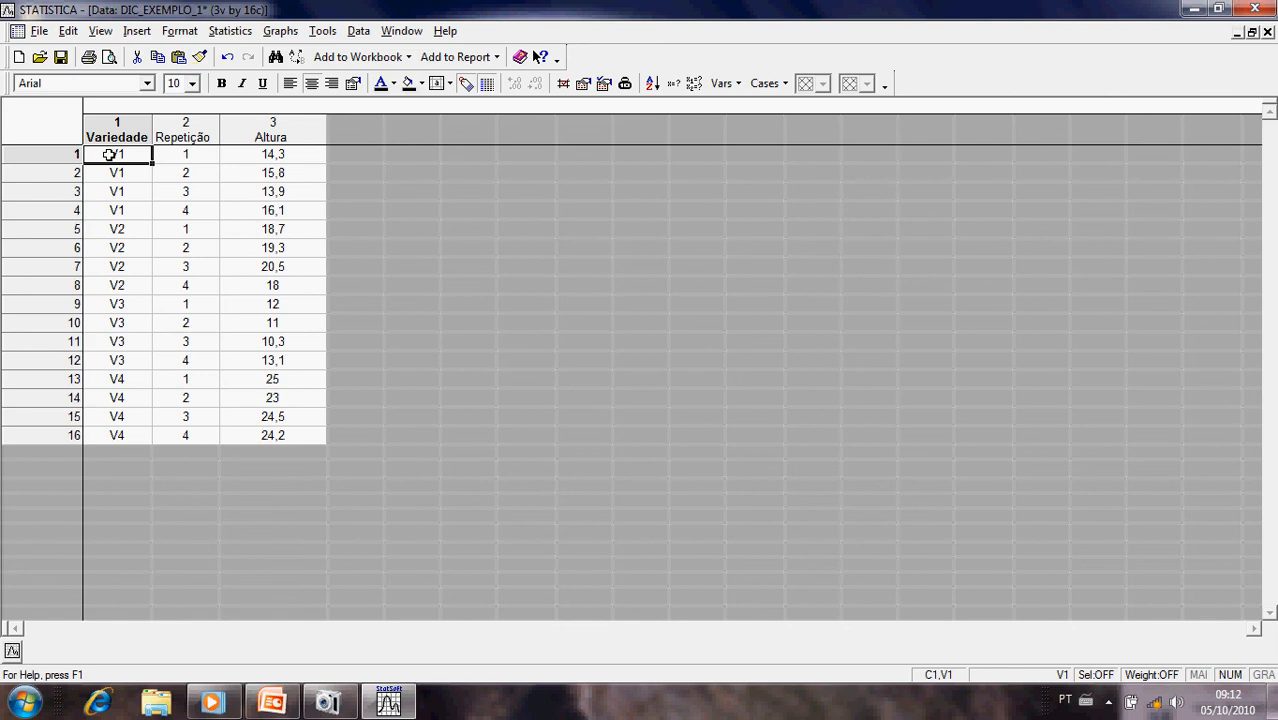
- Open the Frequency tables analysis from Basic Statistics/Tables for the DIC_EXEMPLO_1 data
{"action": "left_click", "coordinate": [227, 36]}
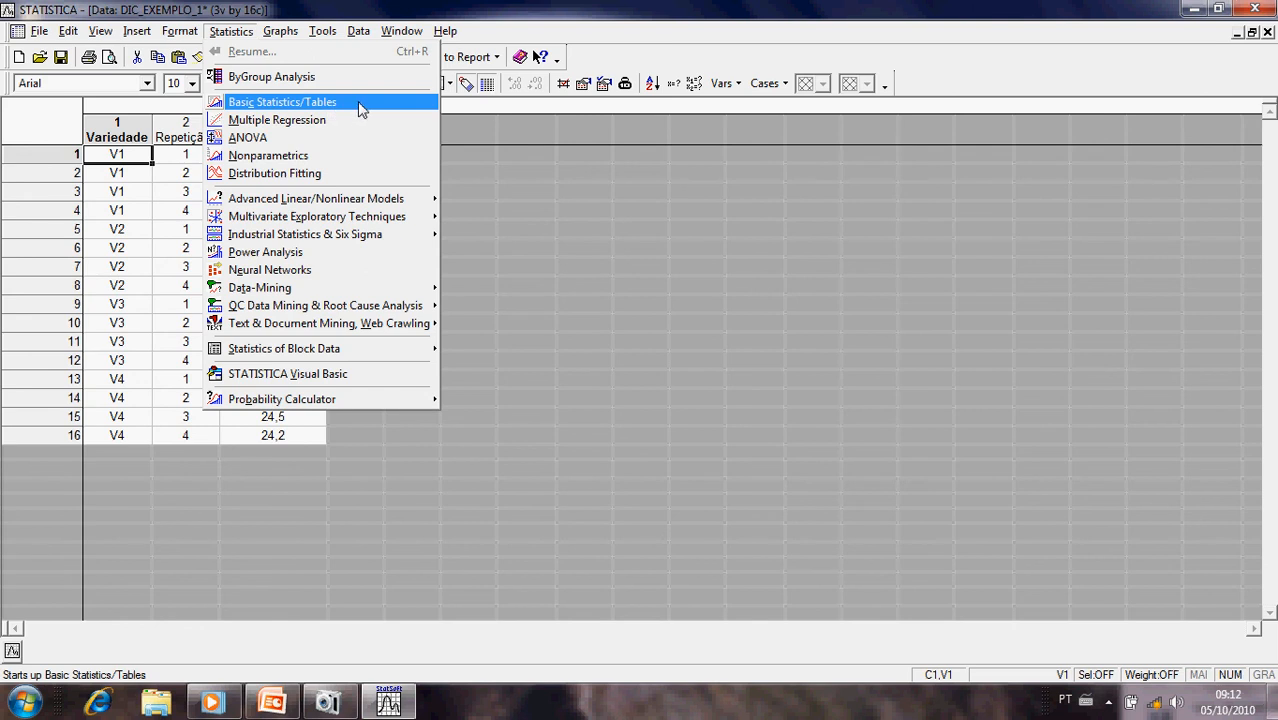
{"action": "left_click", "coordinate": [296, 111]}
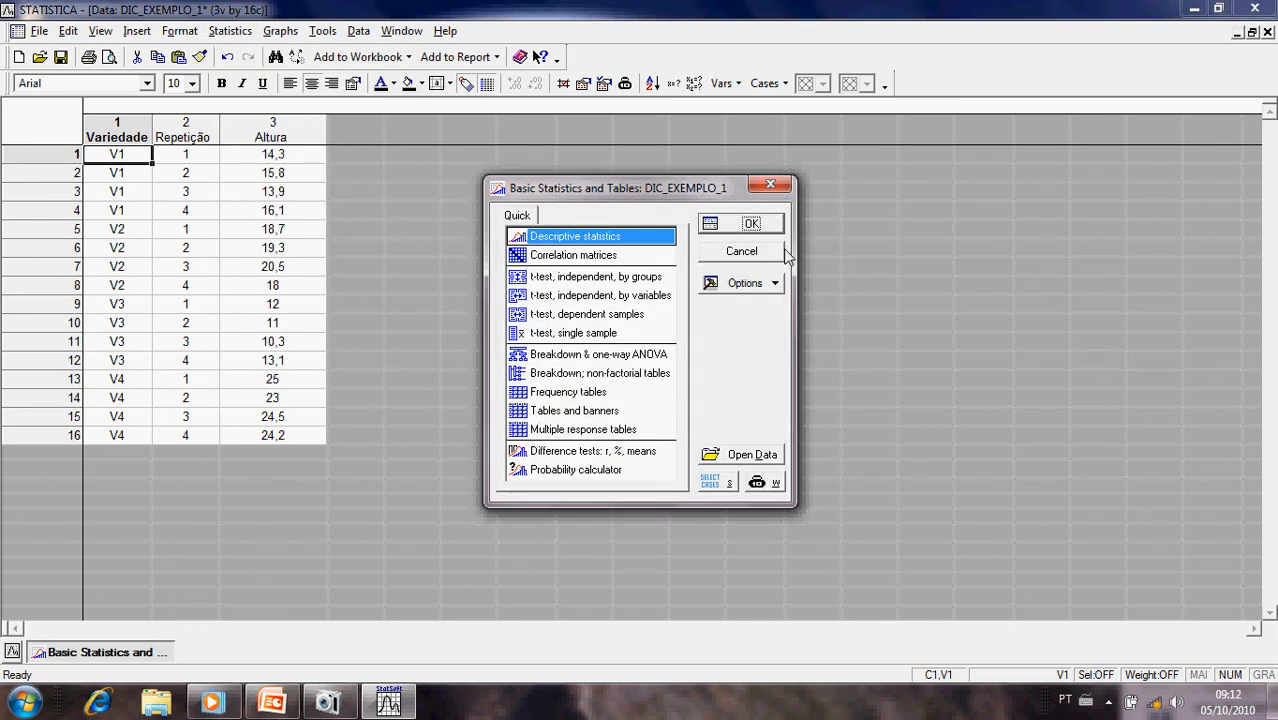
{"action": "left_click_drag", "start_coordinate": [594, 195], "coordinate": [492, 120]}
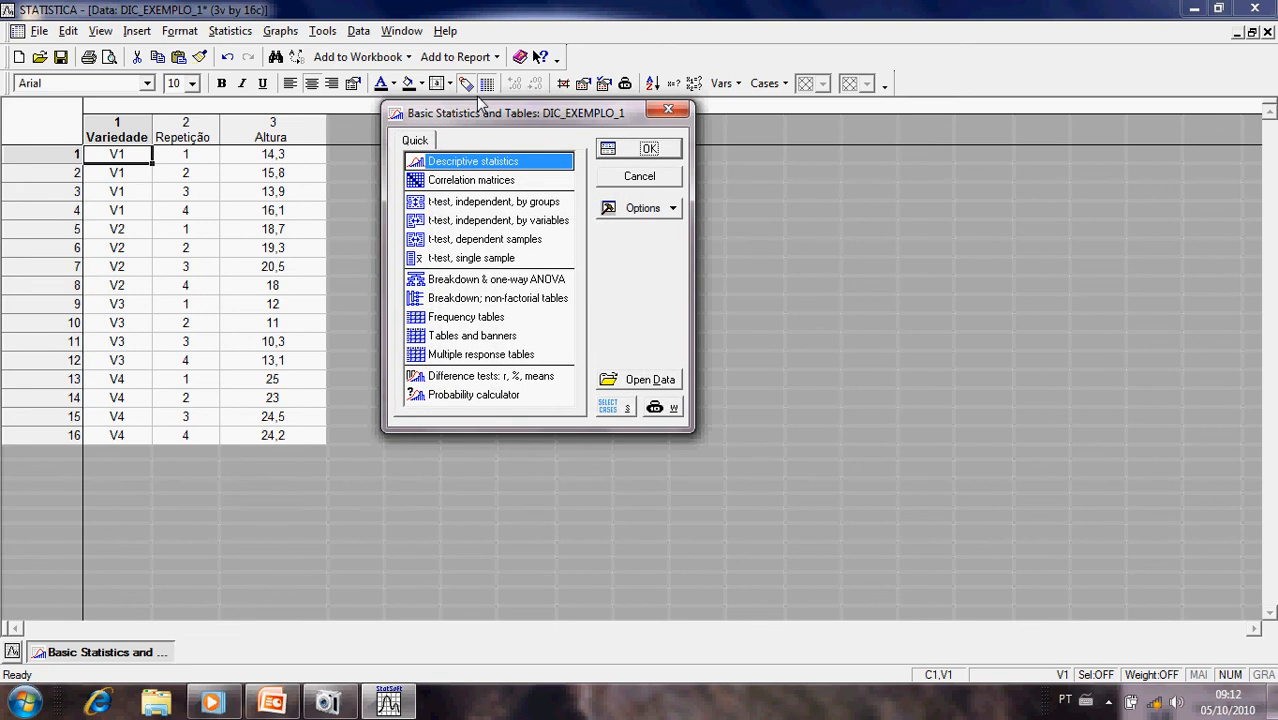
{"action": "left_click", "coordinate": [456, 319]}
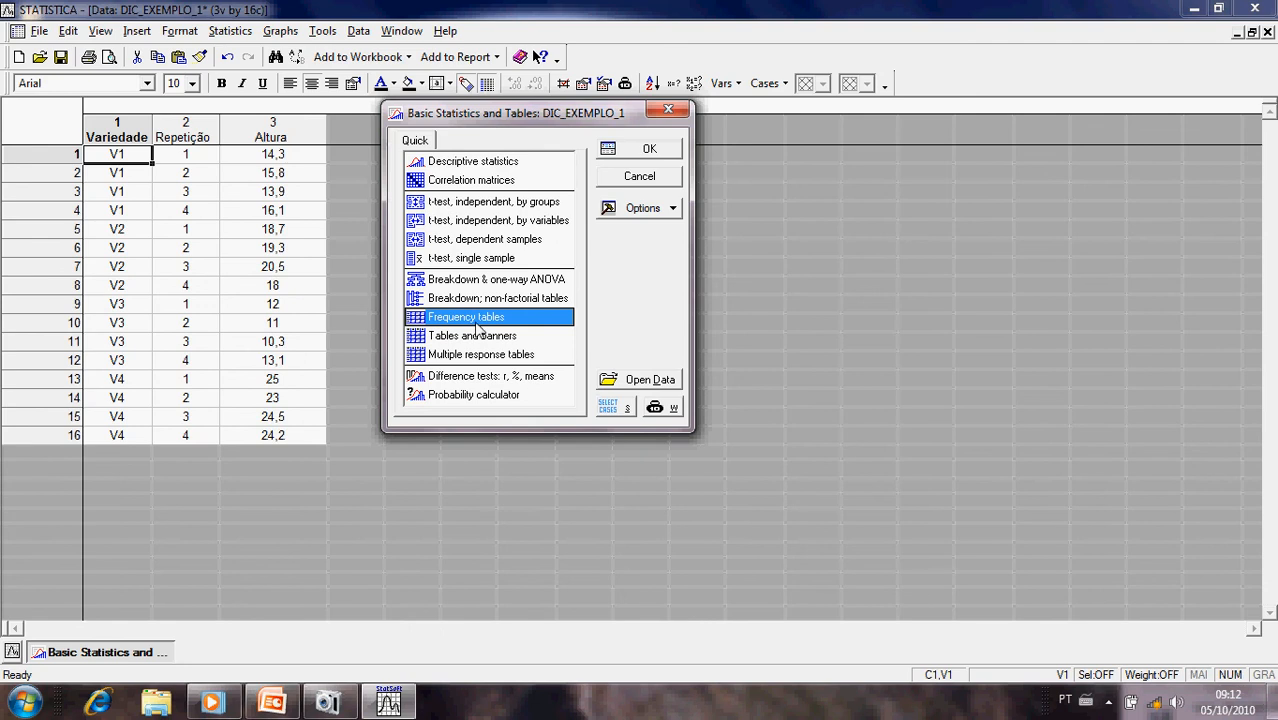
{"action": "left_click", "coordinate": [640, 154]}
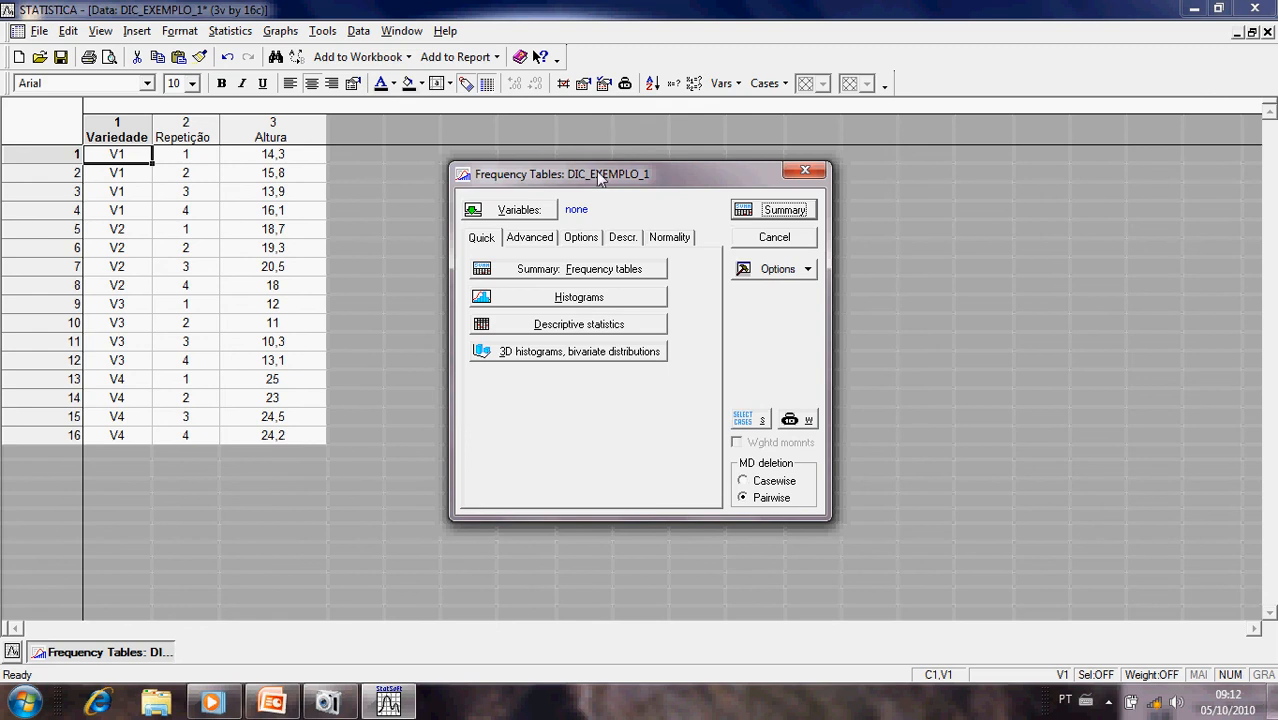
{"action": "left_click_drag", "start_coordinate": [600, 179], "coordinate": [545, 117]}
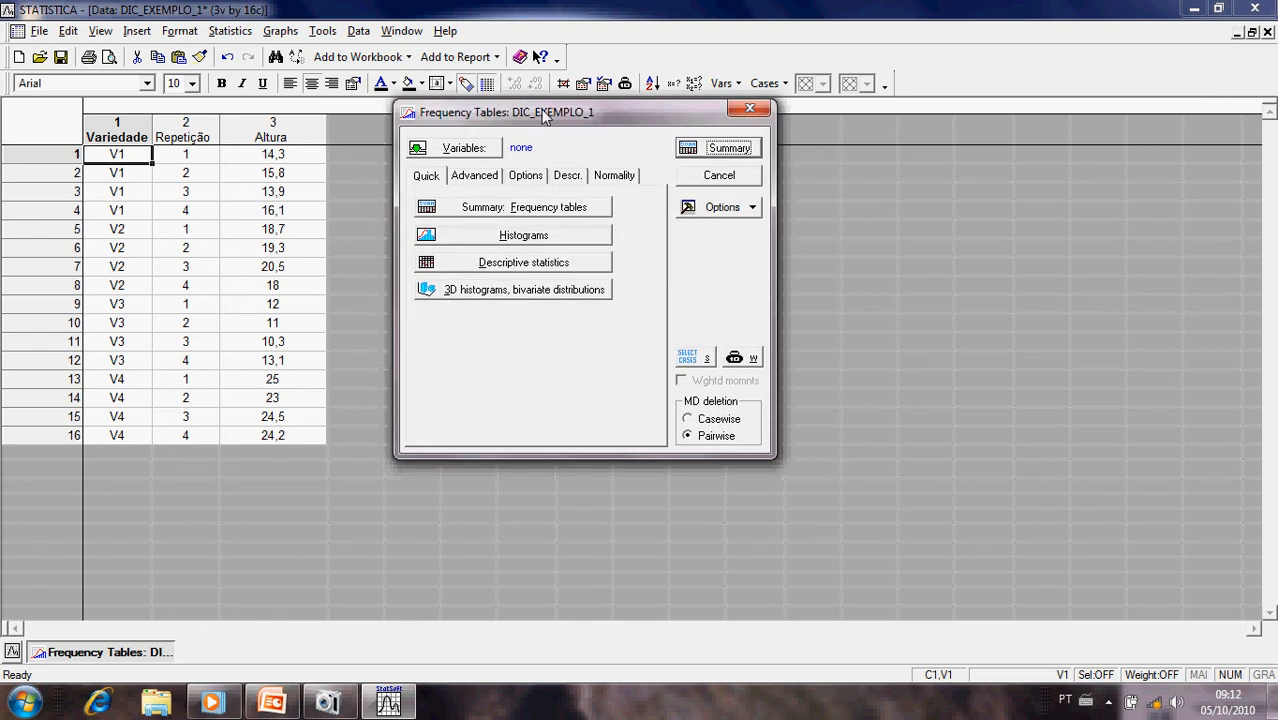
- Set Altura as the variable for the frequency tables analysis
{"action": "left_click", "coordinate": [452, 150]}
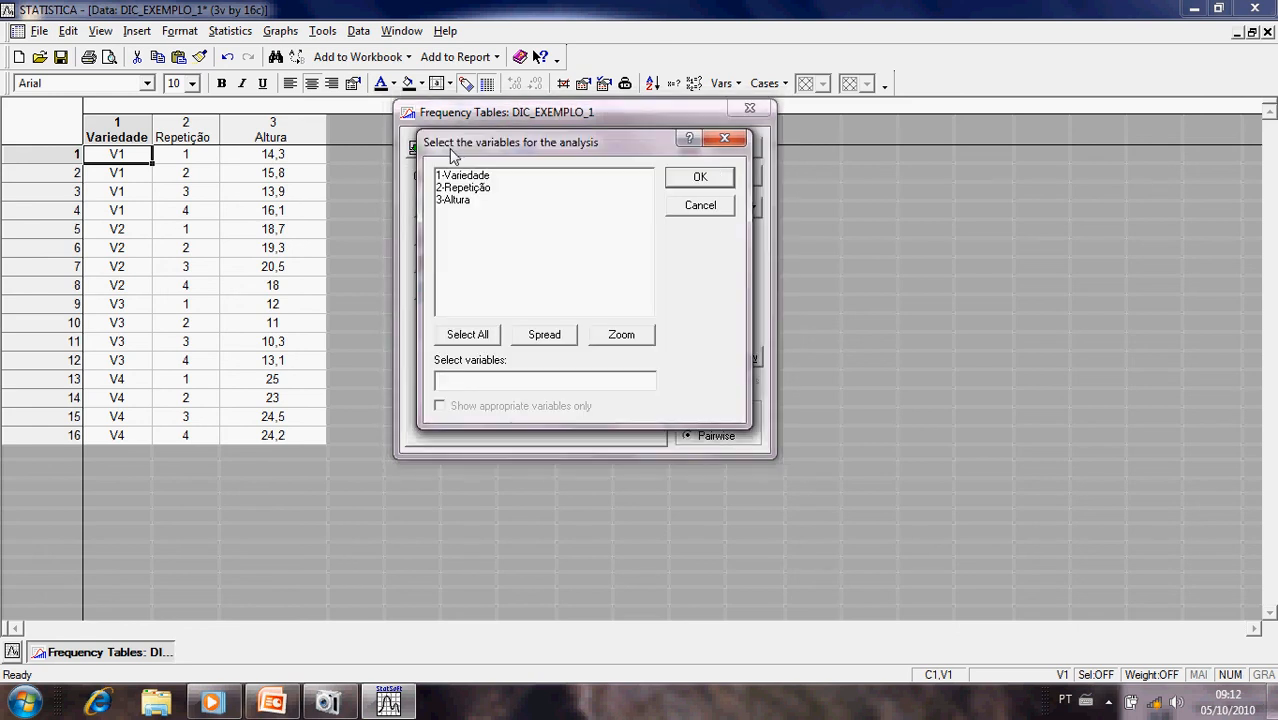
{"action": "left_click", "coordinate": [452, 200]}
{"action": "left_click", "coordinate": [672, 178]}
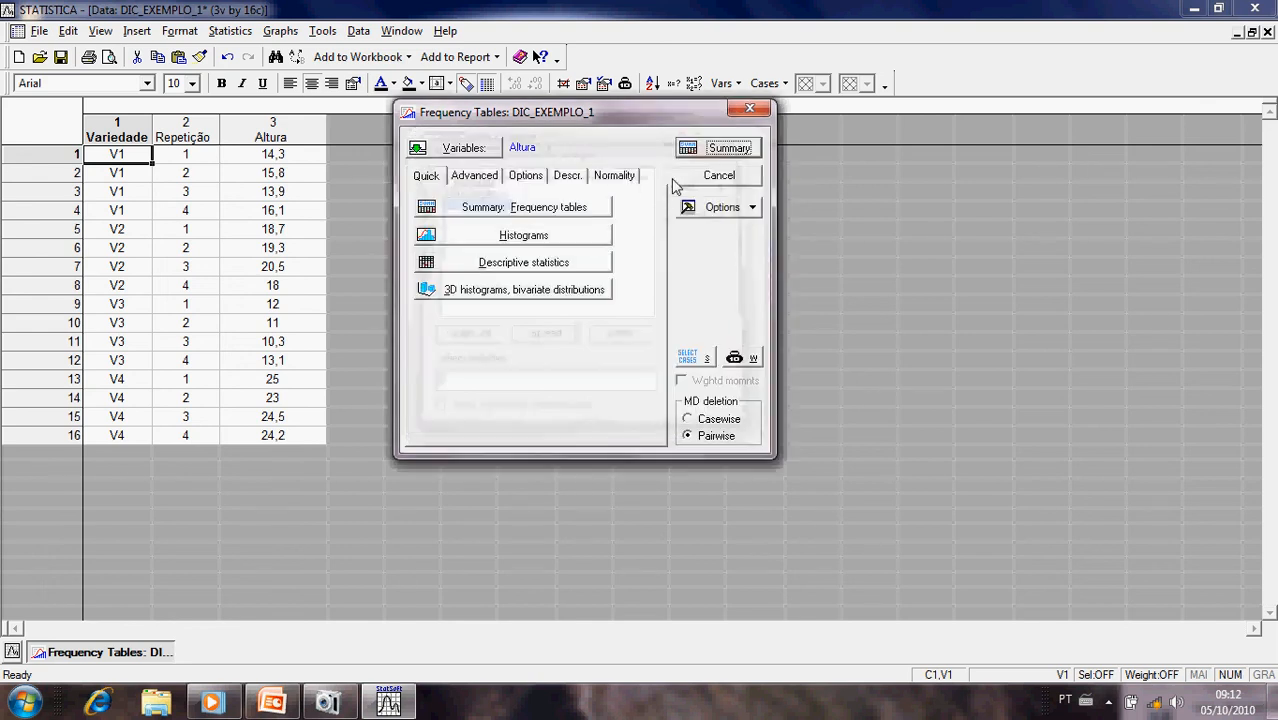
{"action": "left_click", "coordinate": [460, 177]}
{"action": "left_click", "coordinate": [535, 178]}
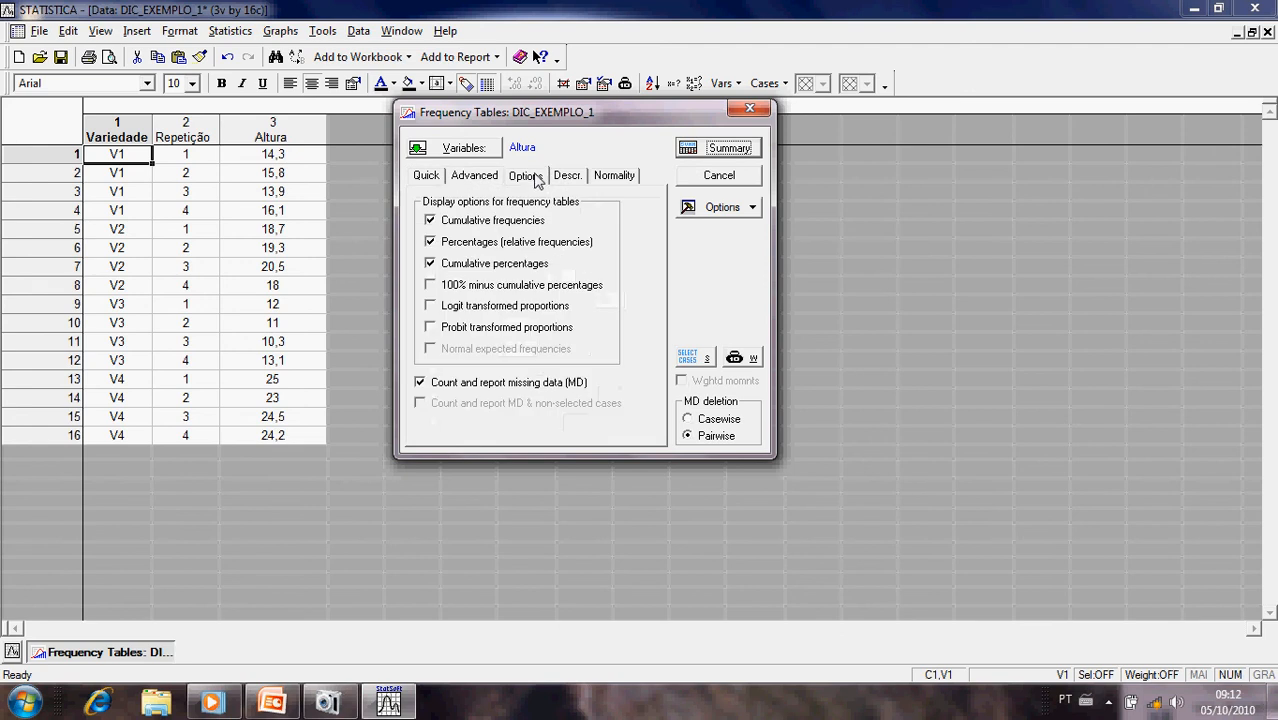
{"action": "left_click", "coordinate": [578, 180]}
{"action": "left_click", "coordinate": [438, 178]}
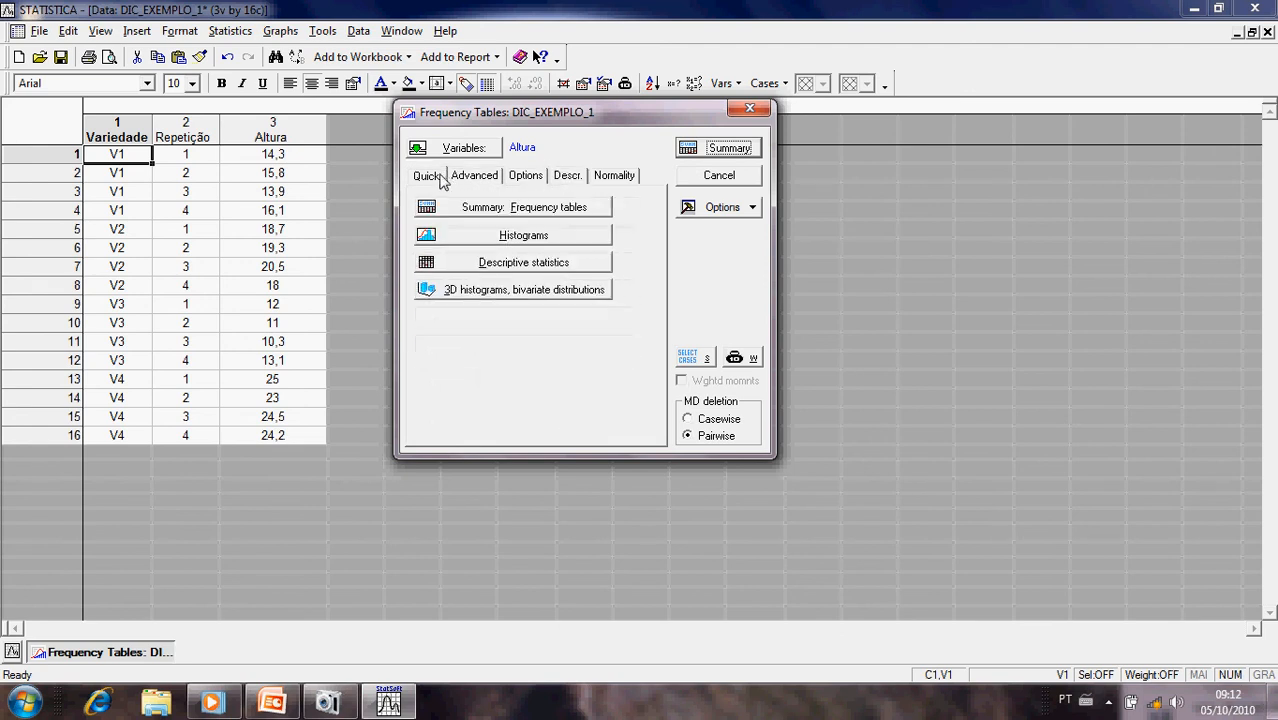
- Run the normality test on Altura with the Kolmogorov-Smirnov test turned off and the Lilliefors test enabled
{"action": "left_click", "coordinate": [612, 181]}
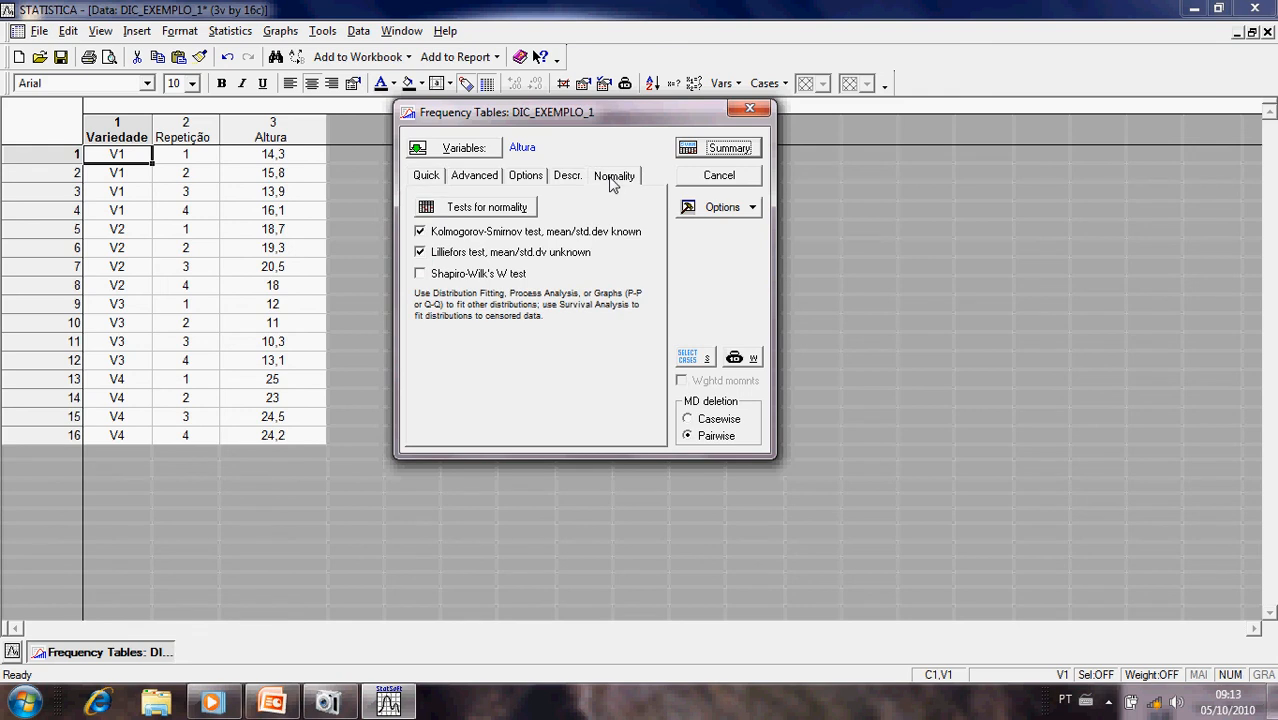
{"action": "left_click", "coordinate": [421, 232]}
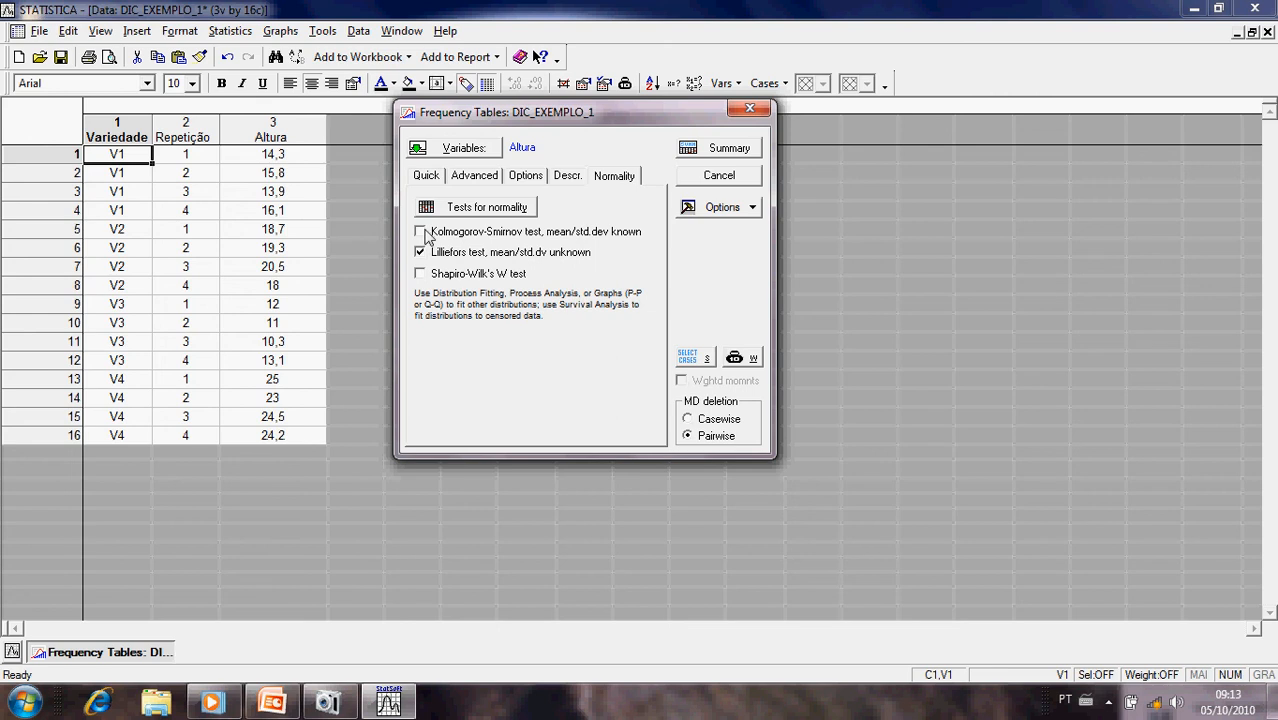
{"action": "left_click", "coordinate": [421, 232]}
{"action": "left_click", "coordinate": [421, 232]}
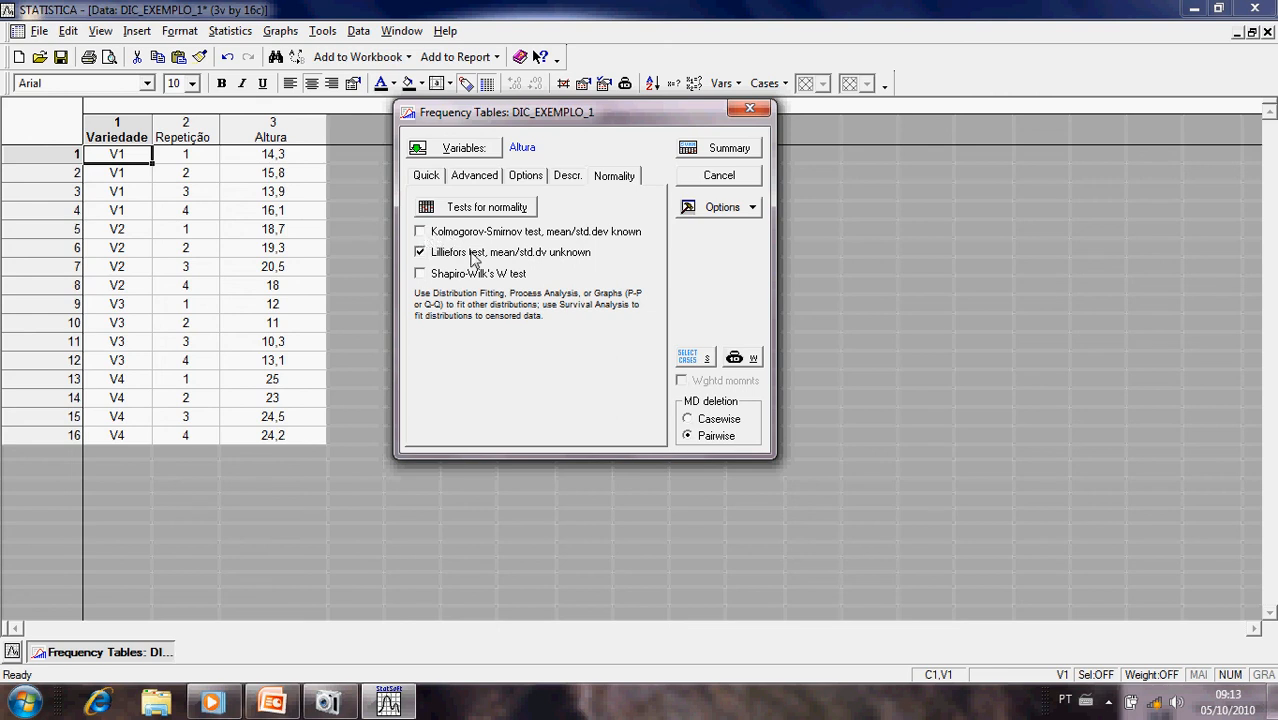
{"action": "left_click", "coordinate": [489, 210]}
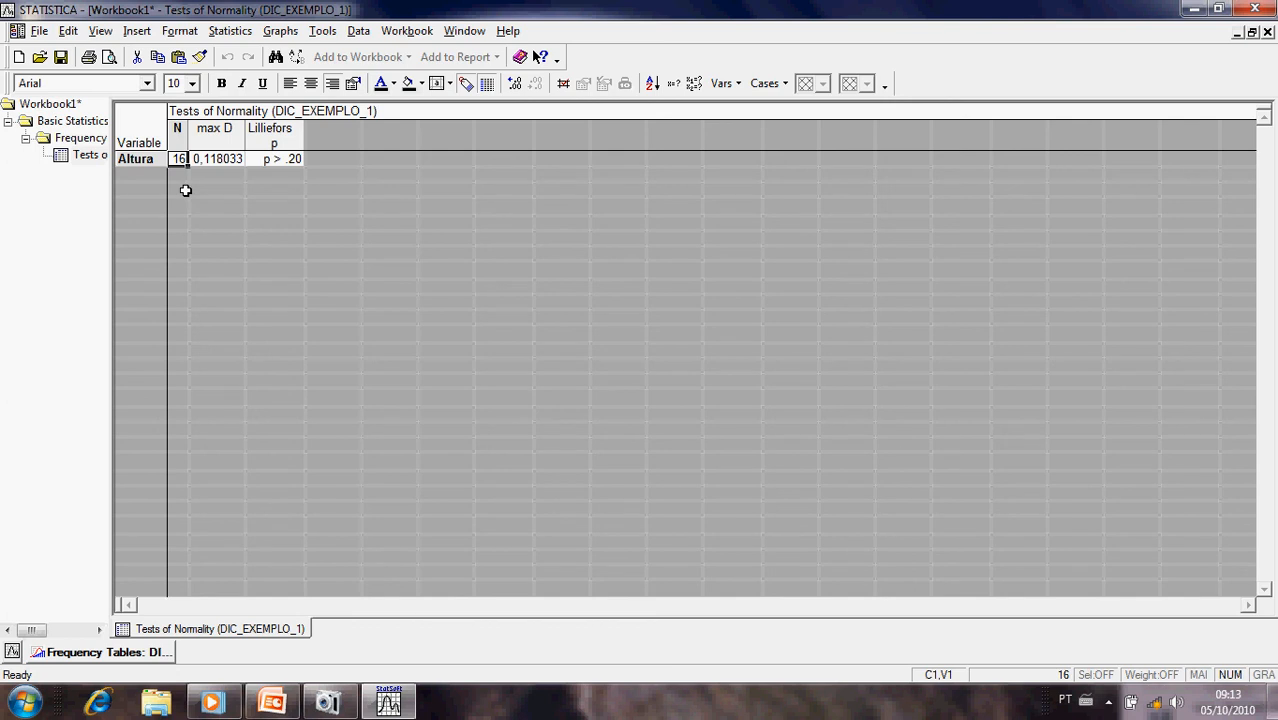
- Examine the max D and Lilliefors p results for Altura, slightly widening the Lilliefors p column
{"action": "left_click", "coordinate": [211, 162]}
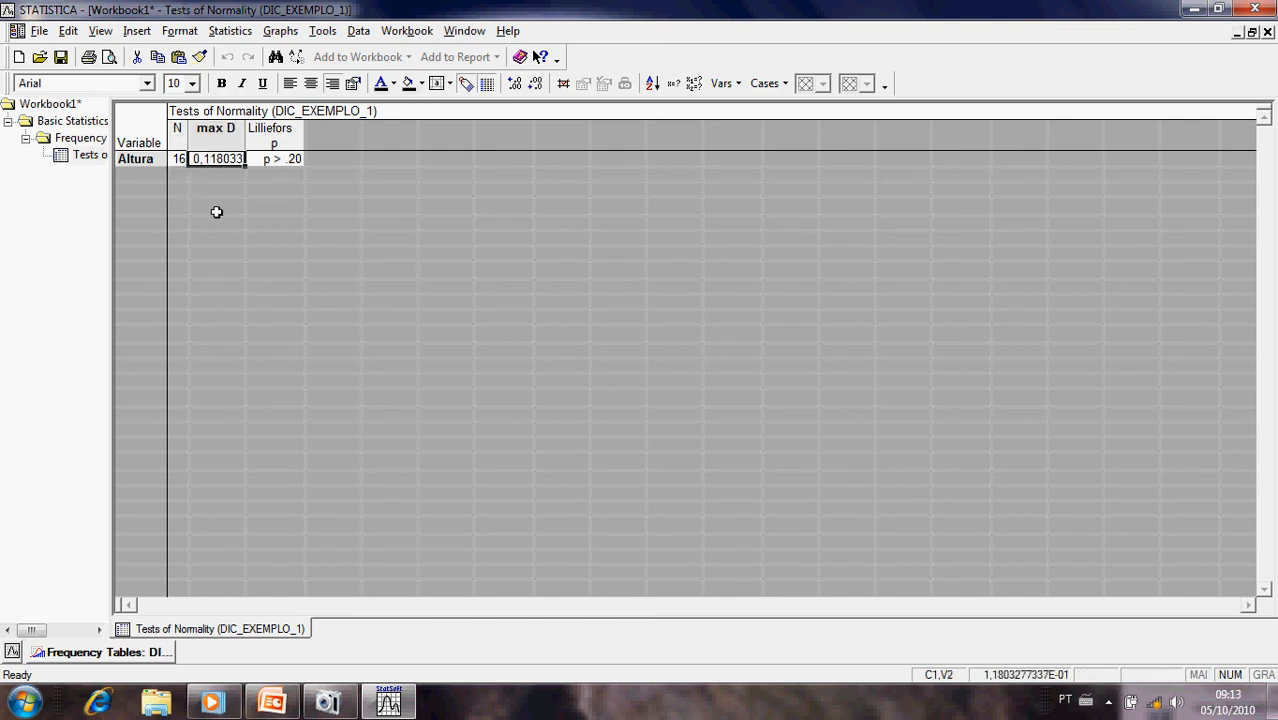
{"action": "left_click", "coordinate": [273, 157]}
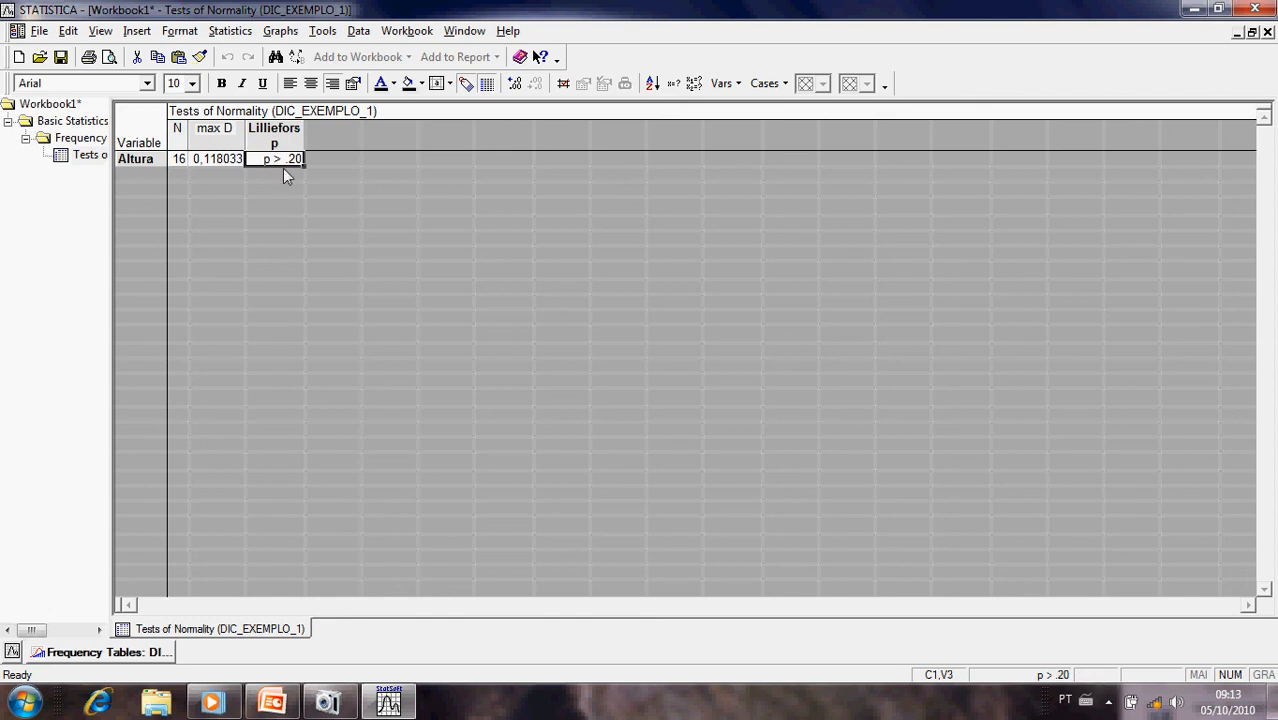
{"action": "left_click_drag", "start_coordinate": [305, 133], "coordinate": [320, 131]}
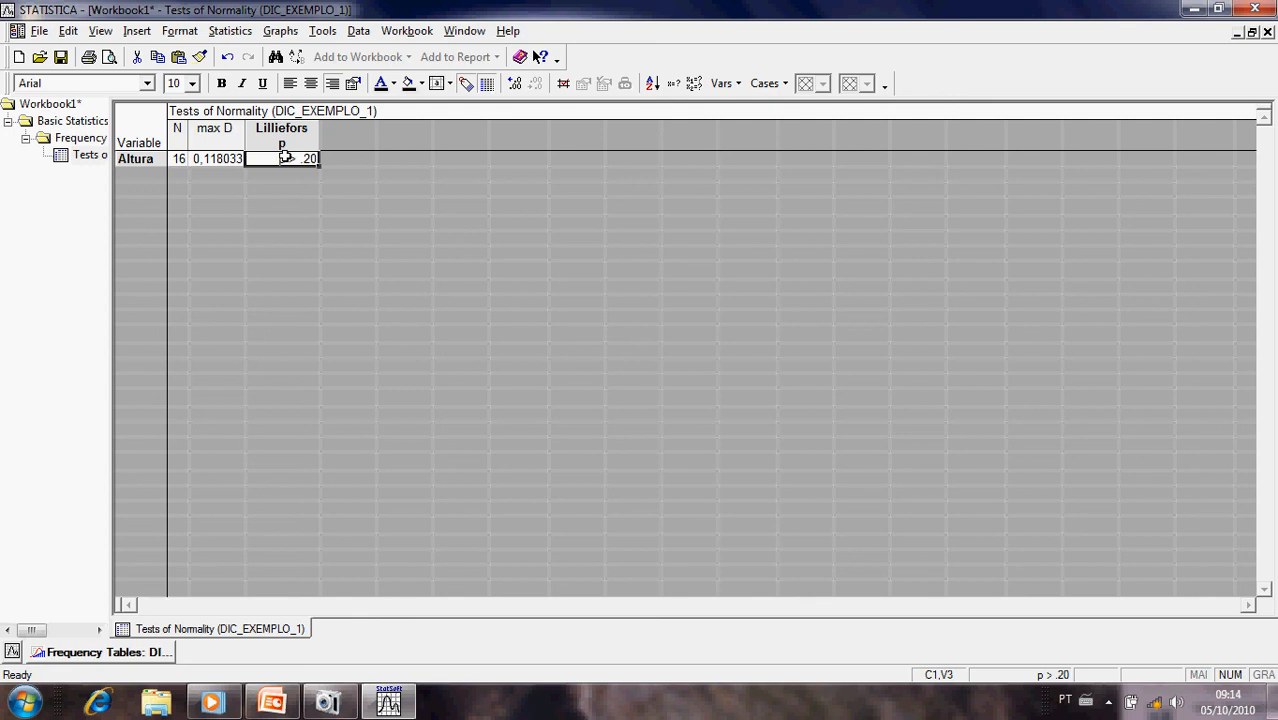
- Start an ANOVA analysis on the DIC_EXEMPLO_1 data
{"action": "left_click", "coordinate": [230, 32]}
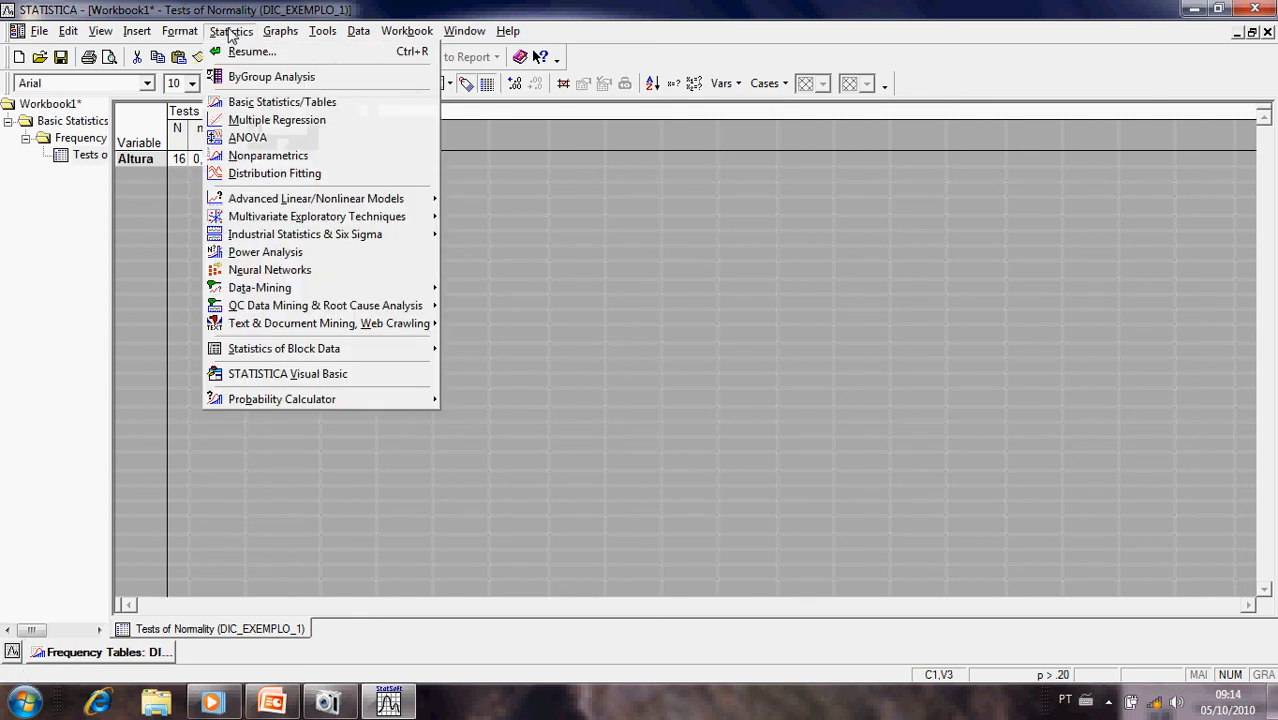
{"action": "left_click", "coordinate": [247, 138]}
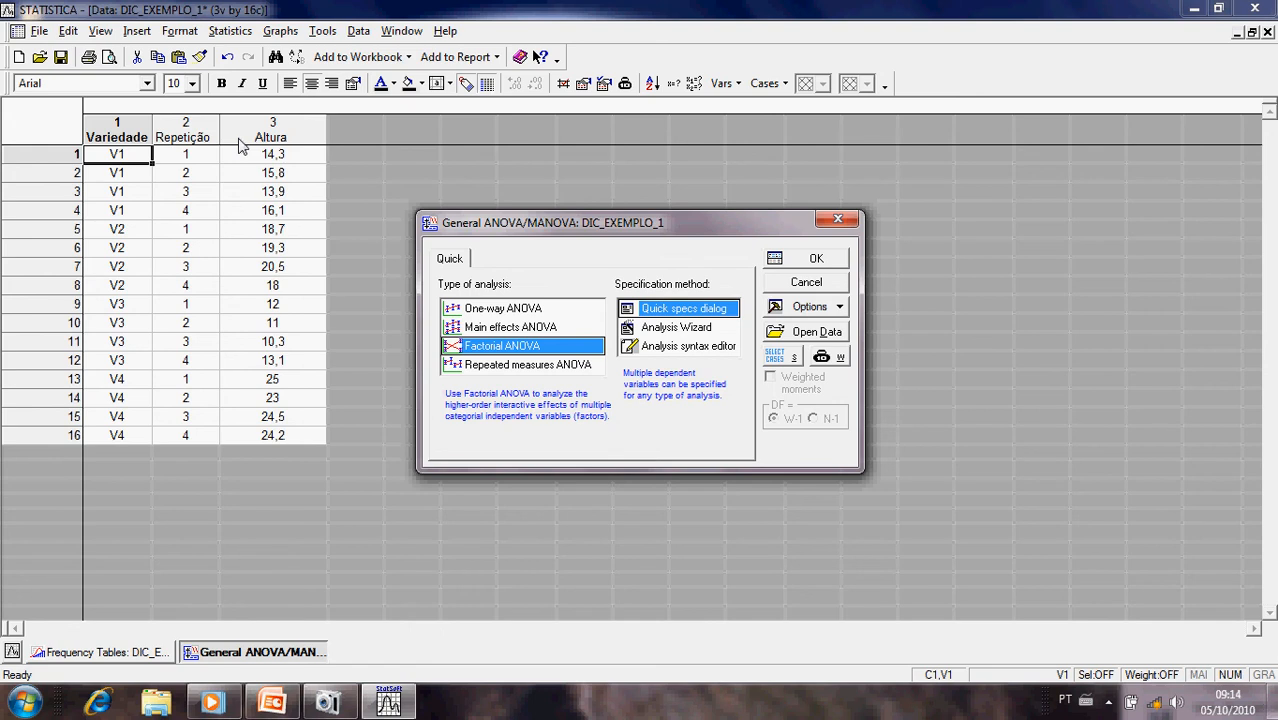
- Compare the descriptions of the One-way, Main effects and Factorial ANOVA analysis types
{"action": "left_click", "coordinate": [497, 310]}
{"action": "left_click", "coordinate": [497, 328]}
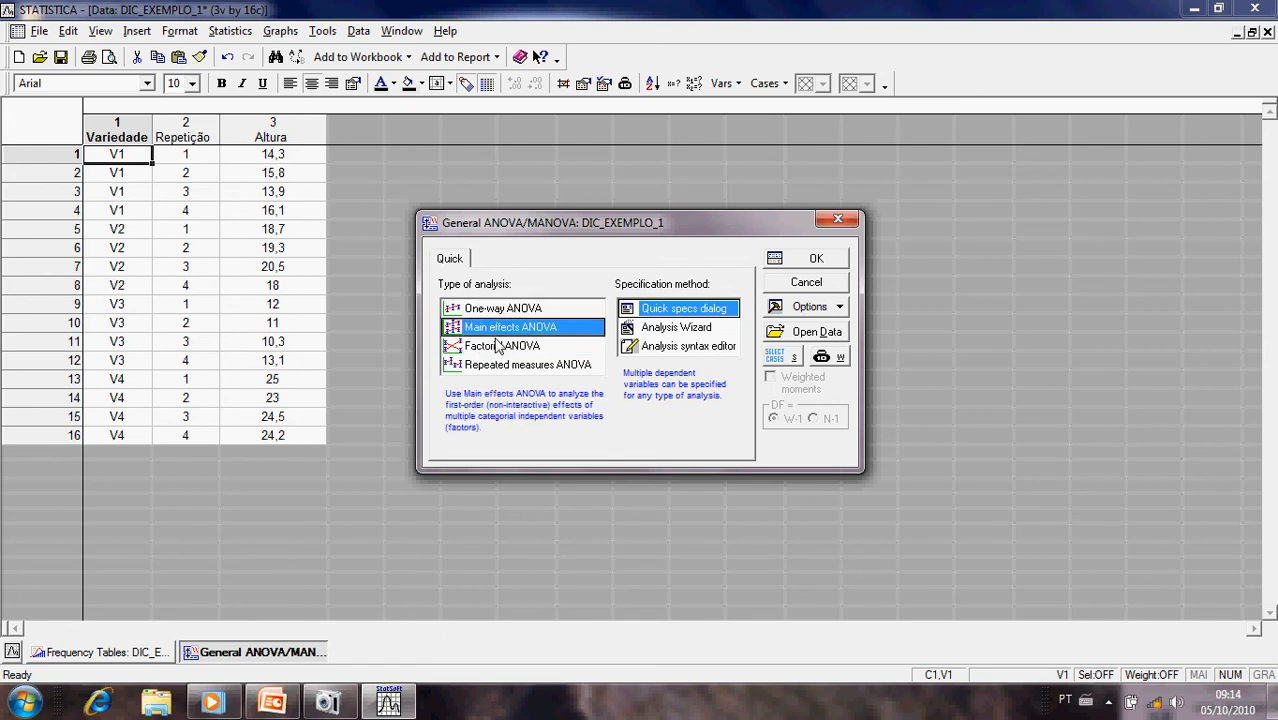
{"action": "left_click", "coordinate": [497, 345]}
{"action": "left_click", "coordinate": [497, 309]}
{"action": "left_click", "coordinate": [497, 327]}
{"action": "left_click", "coordinate": [497, 345]}
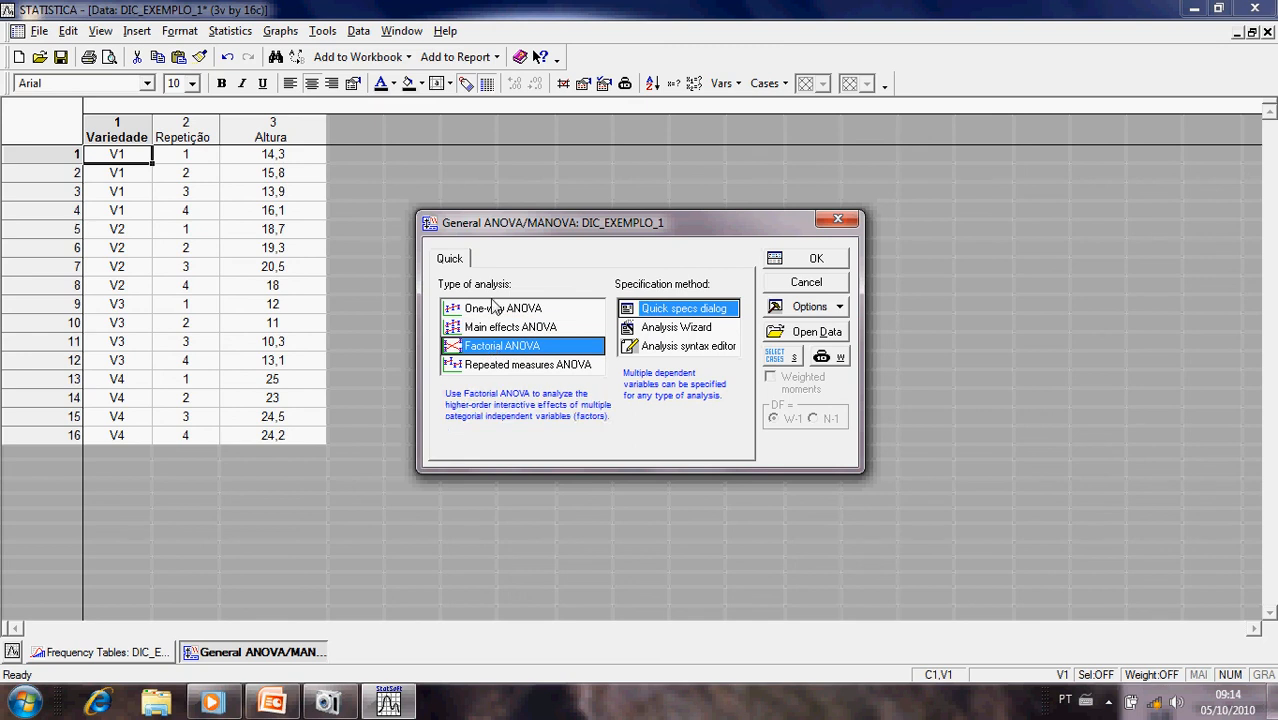
{"action": "left_click", "coordinate": [493, 308]}
{"action": "left_click", "coordinate": [490, 327]}
{"action": "left_click", "coordinate": [480, 345]}
{"action": "left_click", "coordinate": [507, 310]}
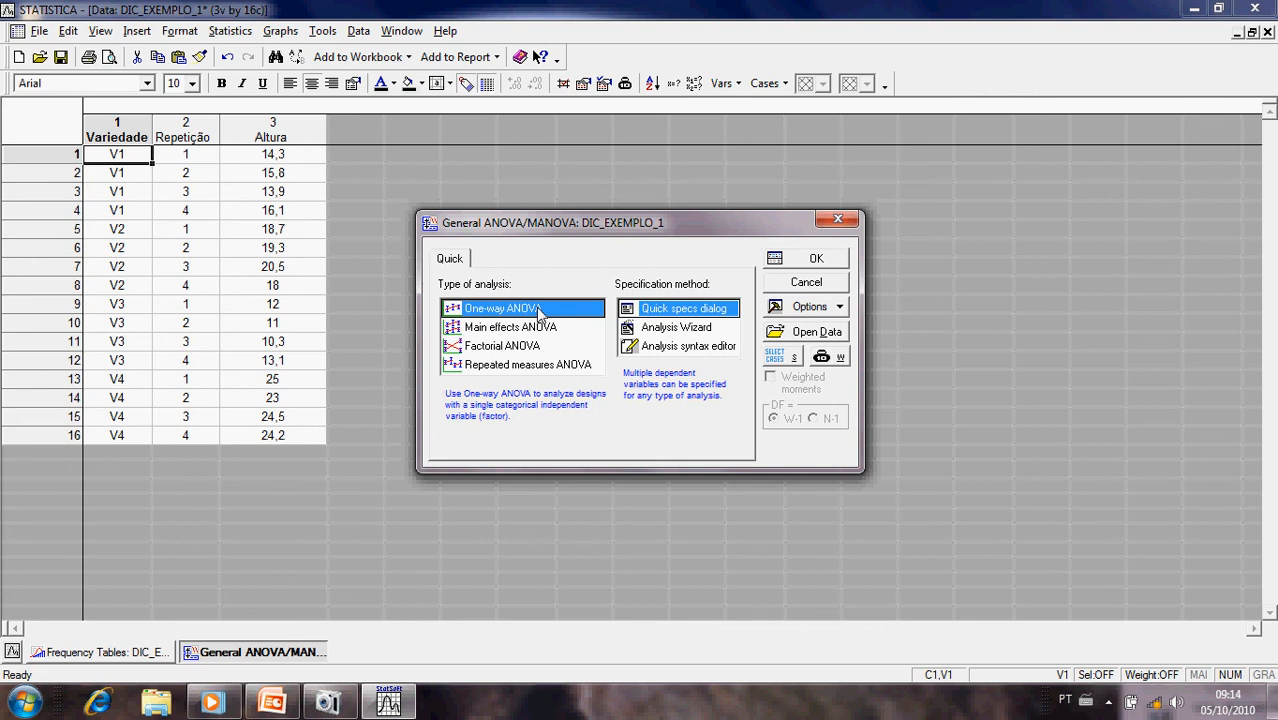
{"action": "left_click", "coordinate": [490, 327]}
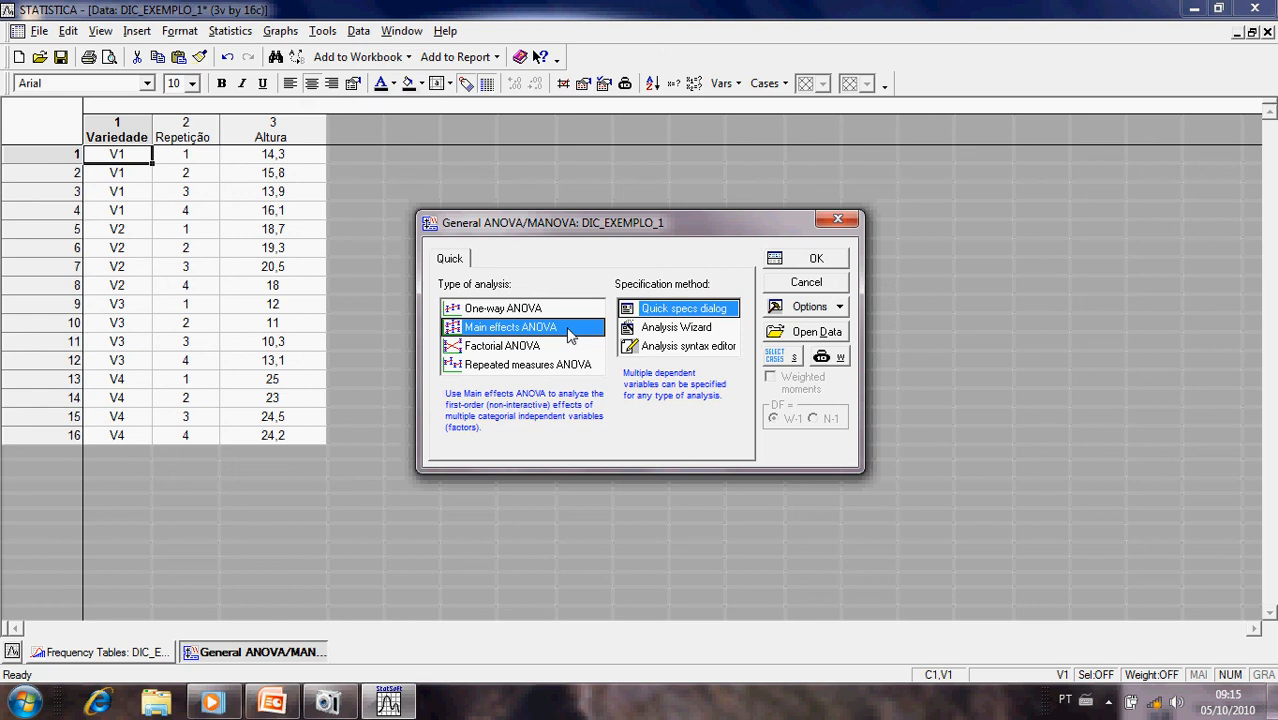
{"action": "left_click", "coordinate": [518, 348]}
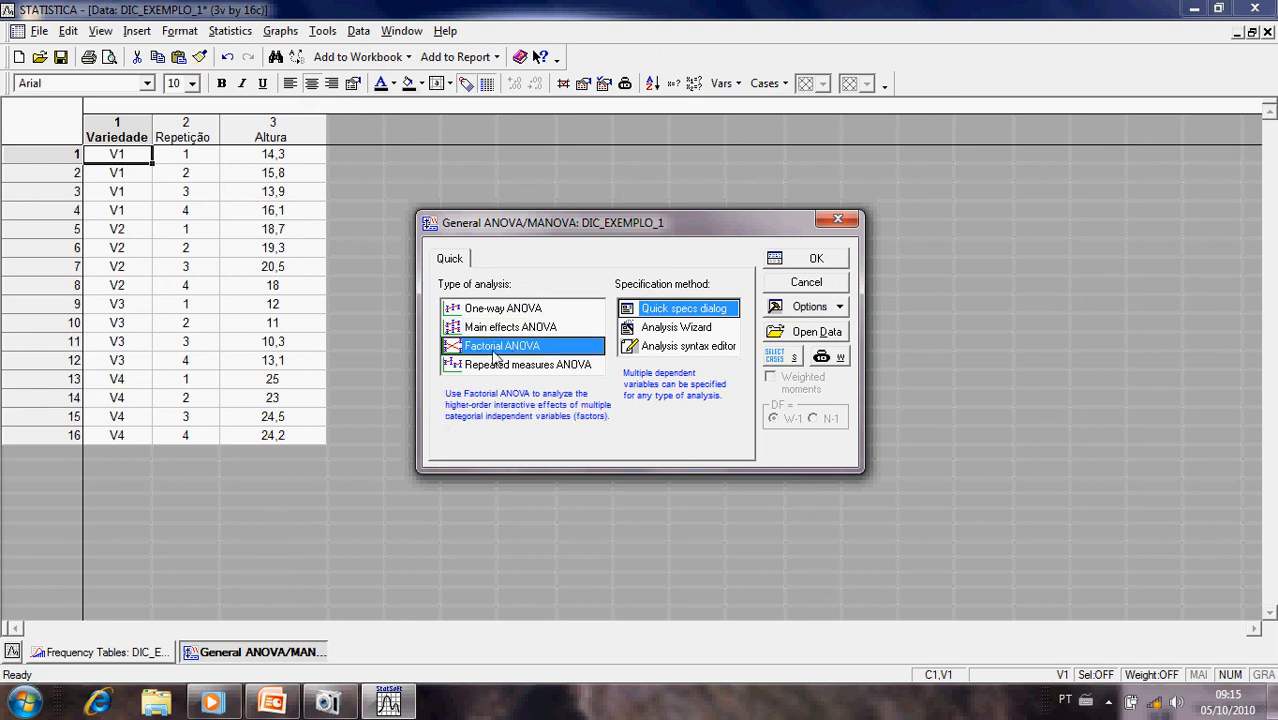
{"action": "left_click", "coordinate": [497, 310]}
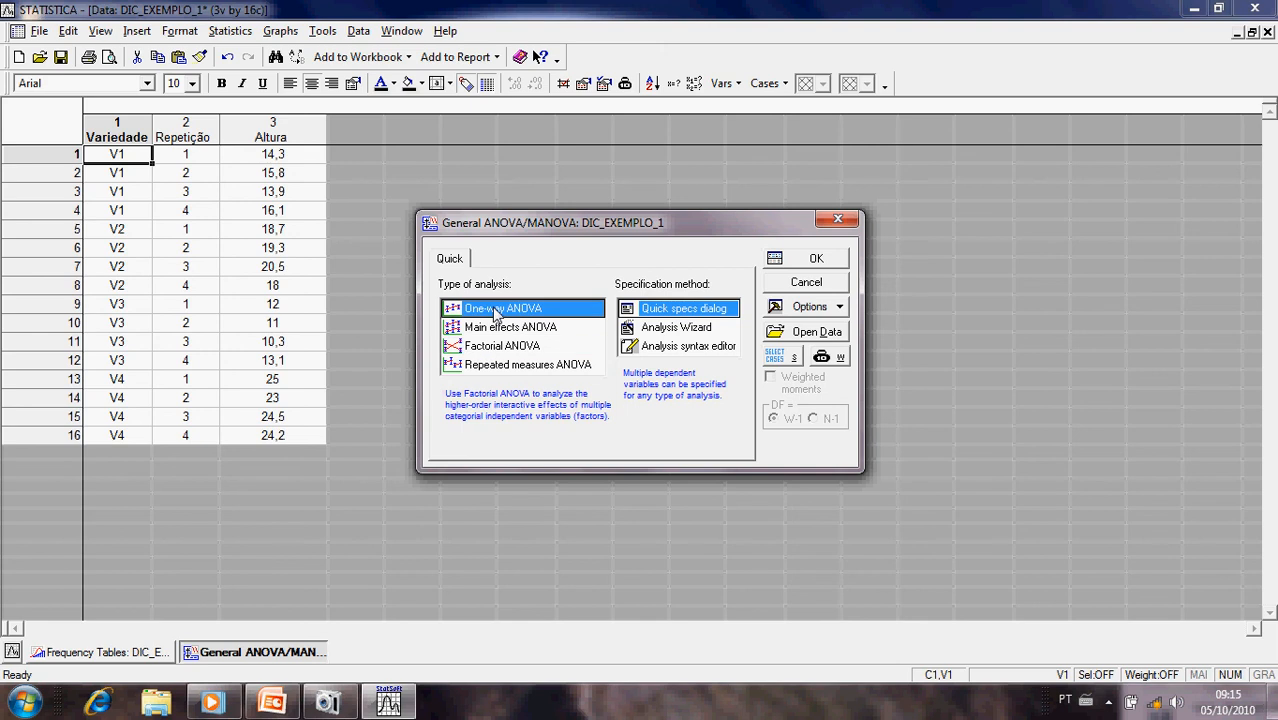
{"action": "left_click", "coordinate": [494, 324]}
{"action": "left_click", "coordinate": [495, 346]}
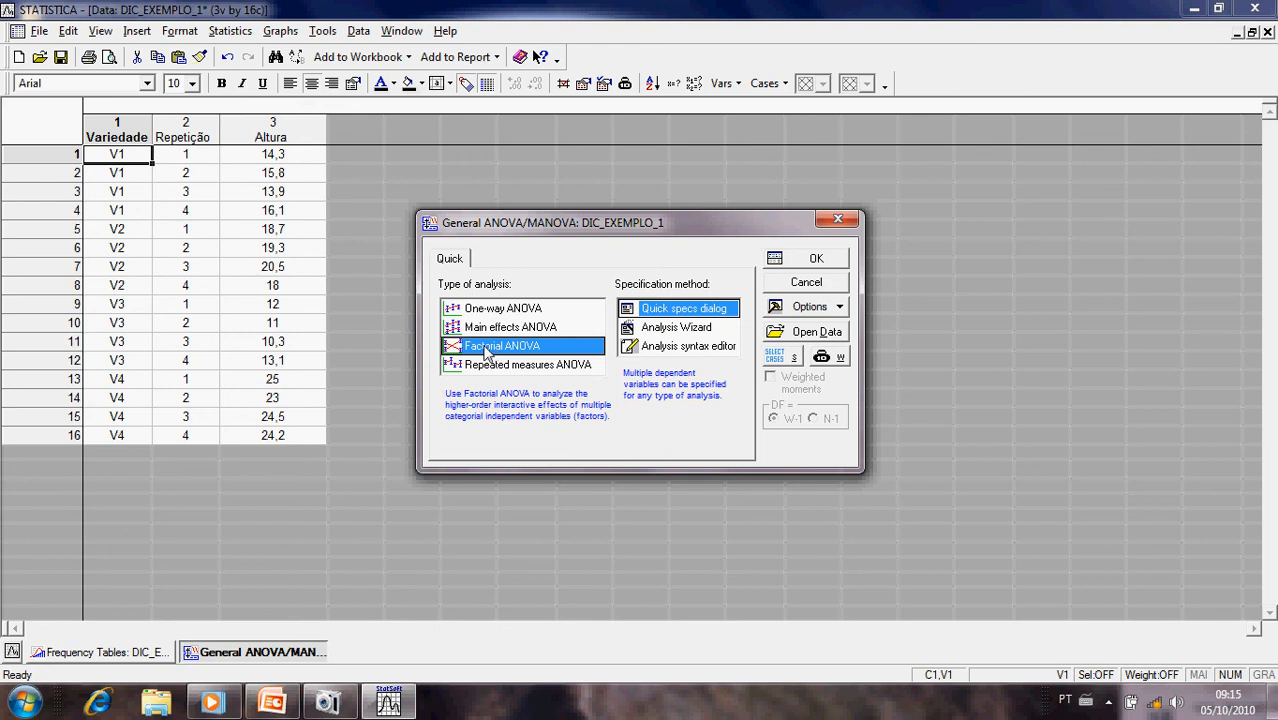
- Set up the analysis as a One-way ANOVA specified through the Quick specs dialog
{"action": "left_click", "coordinate": [494, 313]}
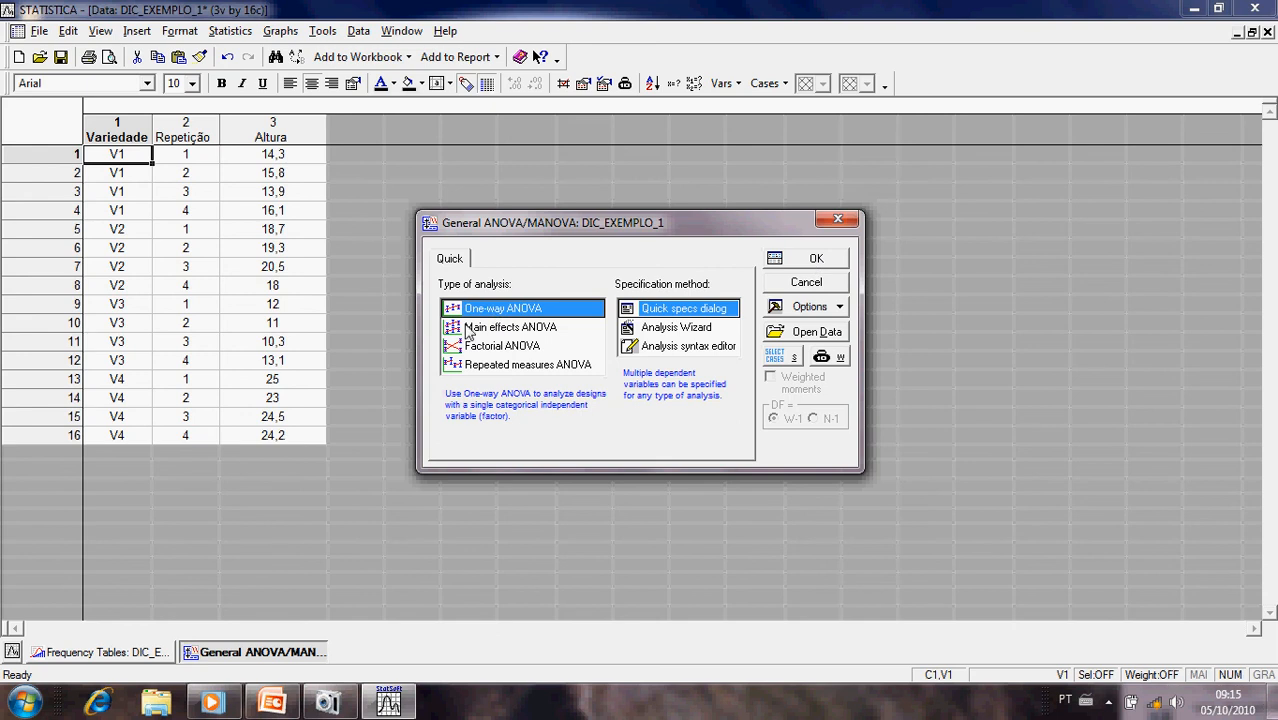
{"action": "left_click", "coordinate": [645, 312]}
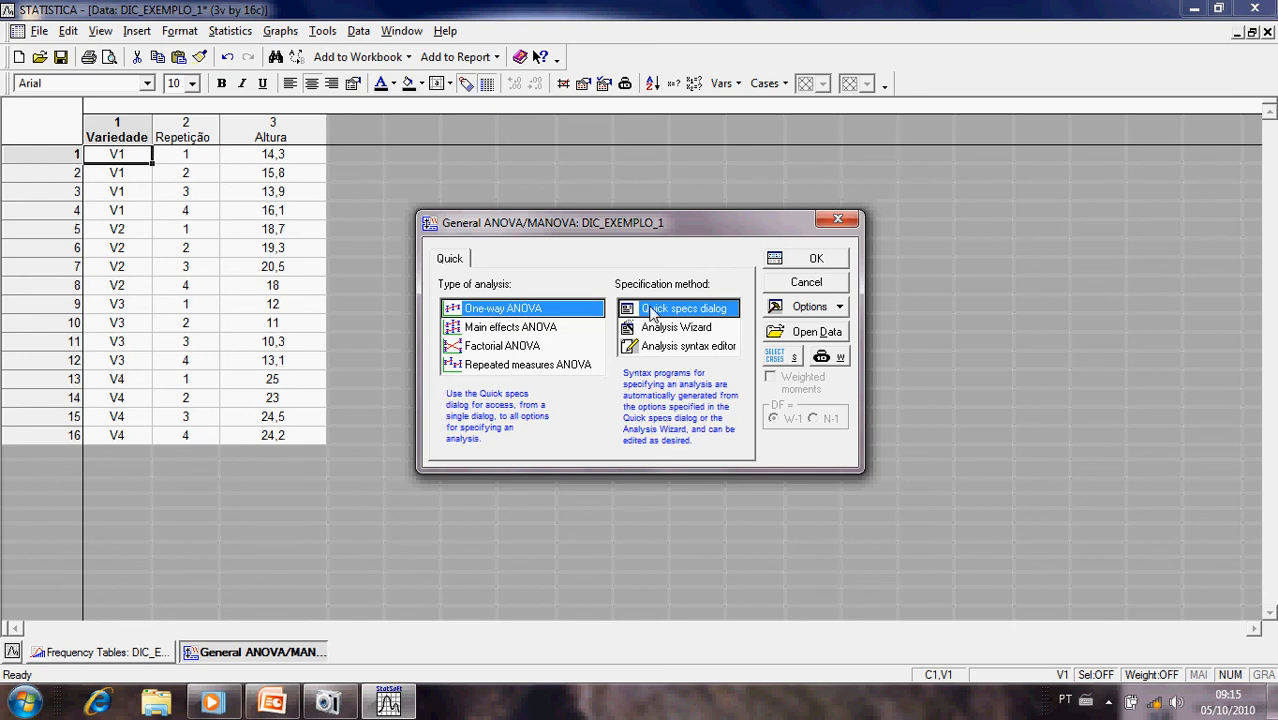
{"action": "left_click", "coordinate": [792, 262]}
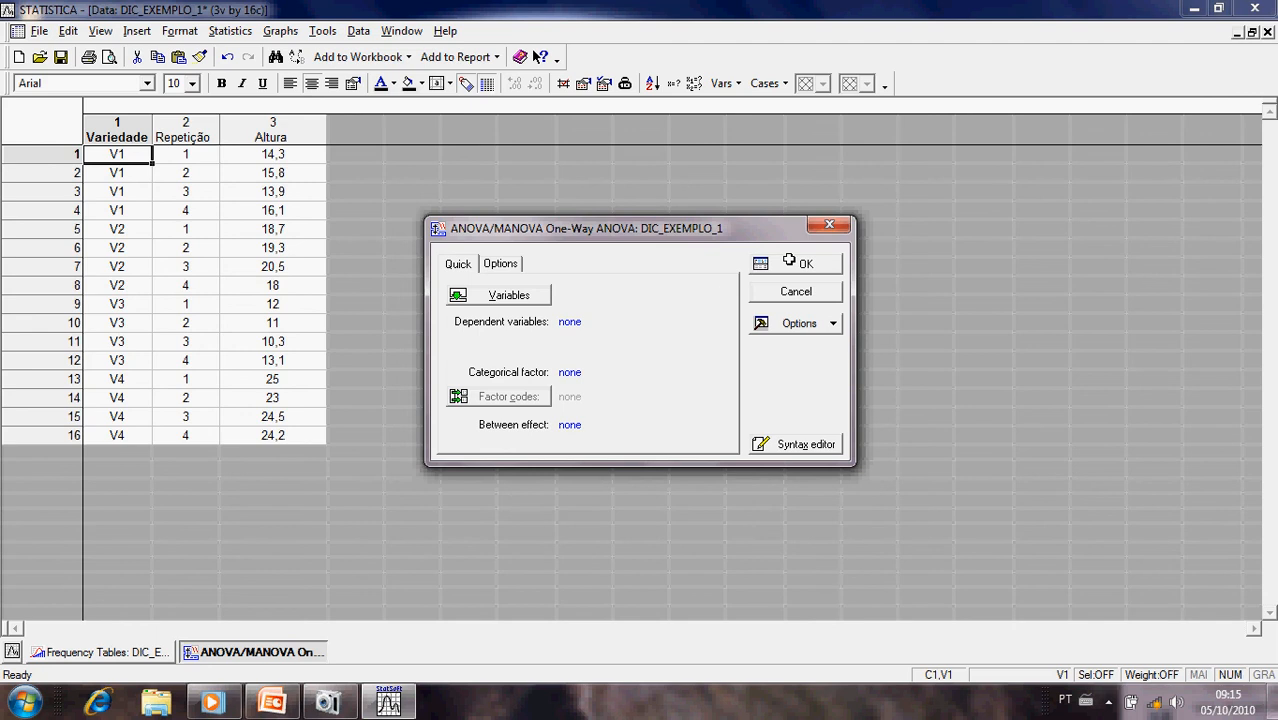
- Assign Altura as the dependent variable and Variedade as the categorical factor of the one-way ANOVA
{"action": "left_click", "coordinate": [506, 298]}
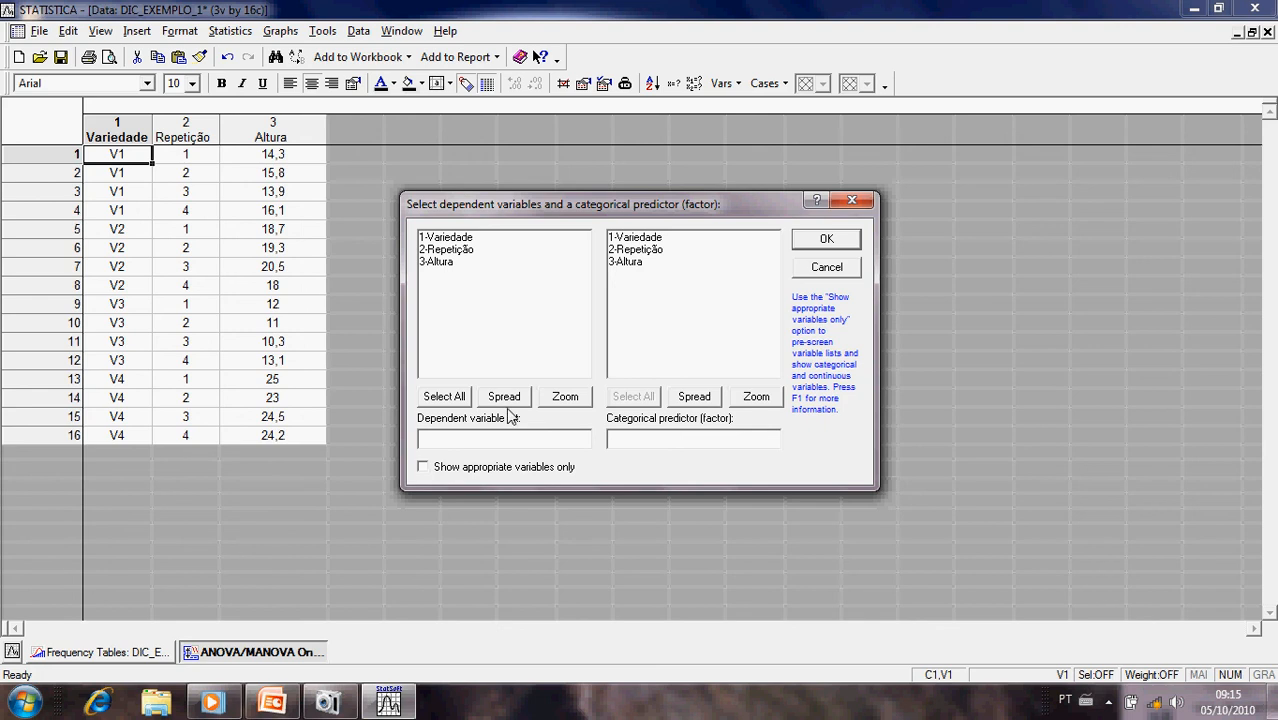
{"action": "left_click", "coordinate": [552, 436]}
{"action": "left_click", "coordinate": [448, 264]}
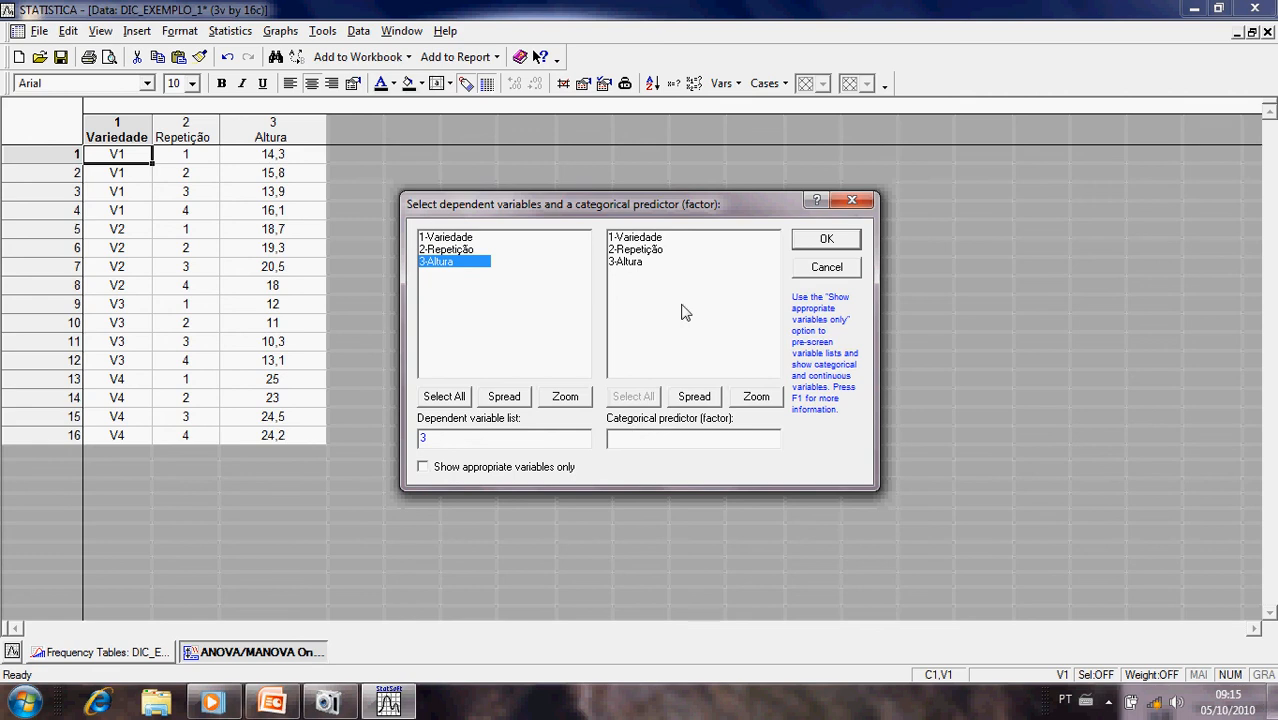
{"action": "left_click", "coordinate": [638, 241]}
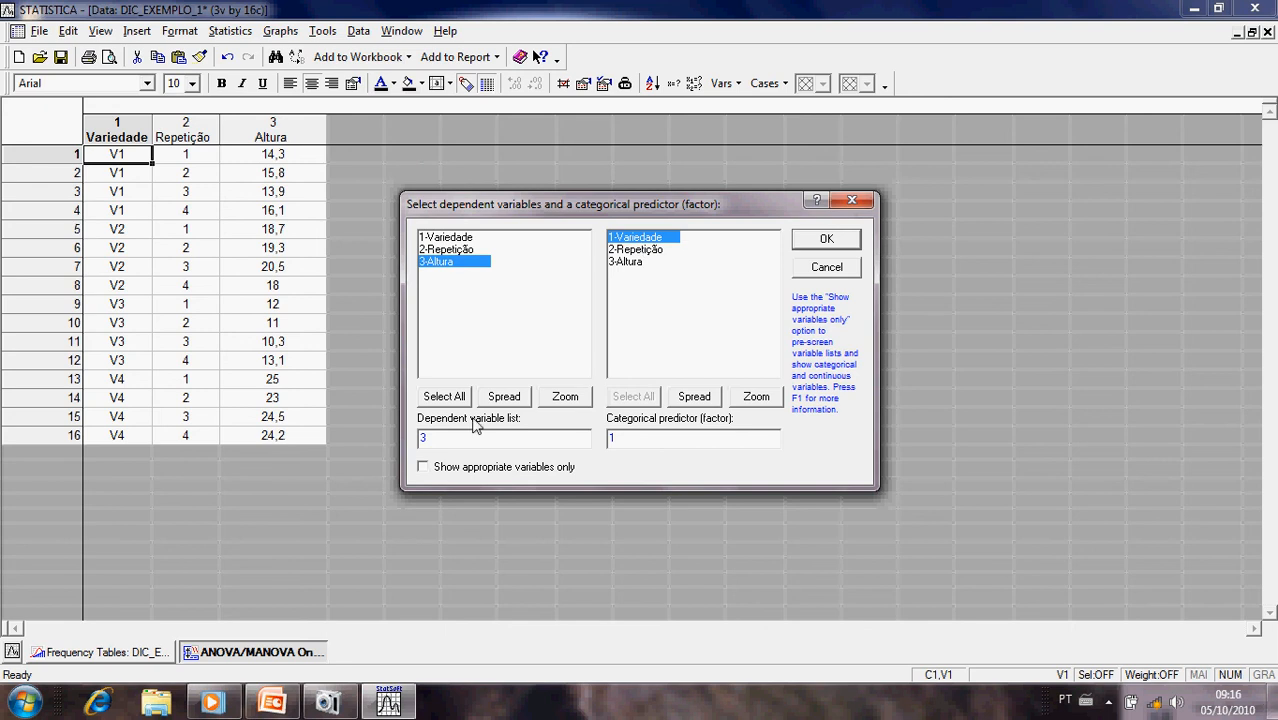
{"action": "left_click", "coordinate": [437, 436]}
{"action": "left_click", "coordinate": [826, 241]}
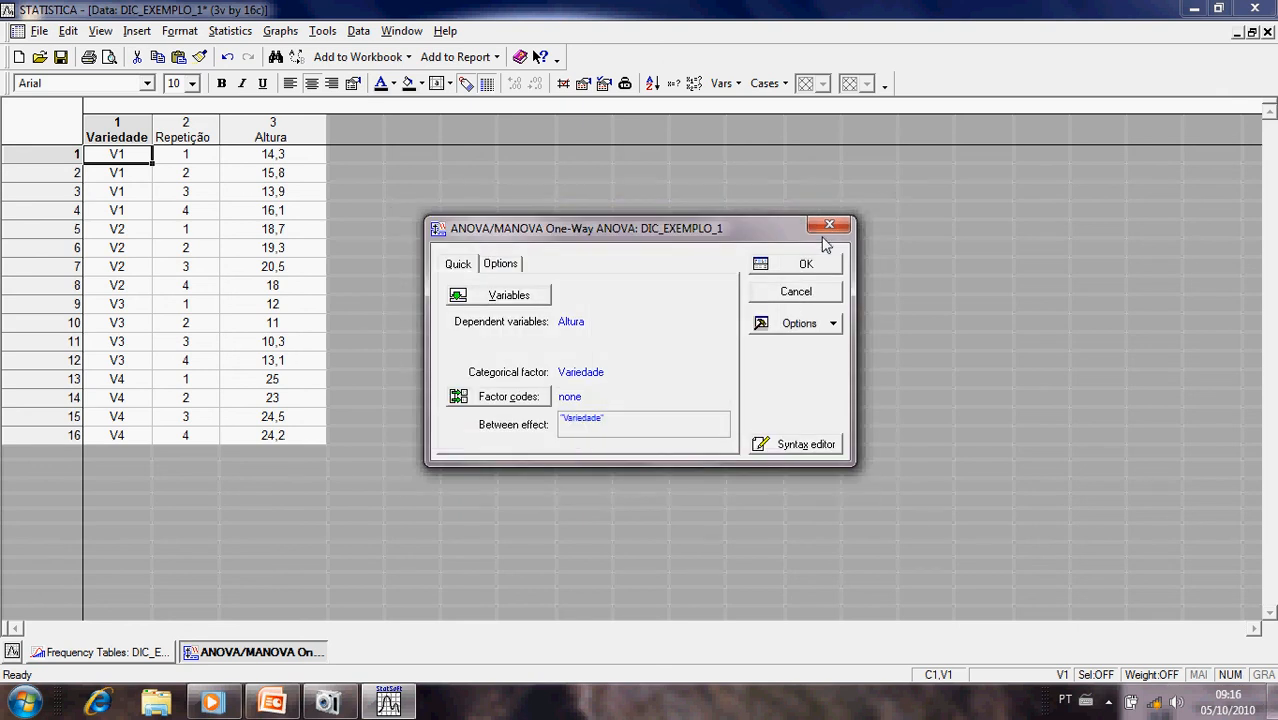
- Run the one-way ANOVA and produce the Cochran C, Hartley, Bartlett homogeneity of variances tests for the Variedade effect
{"action": "left_click", "coordinate": [805, 264]}
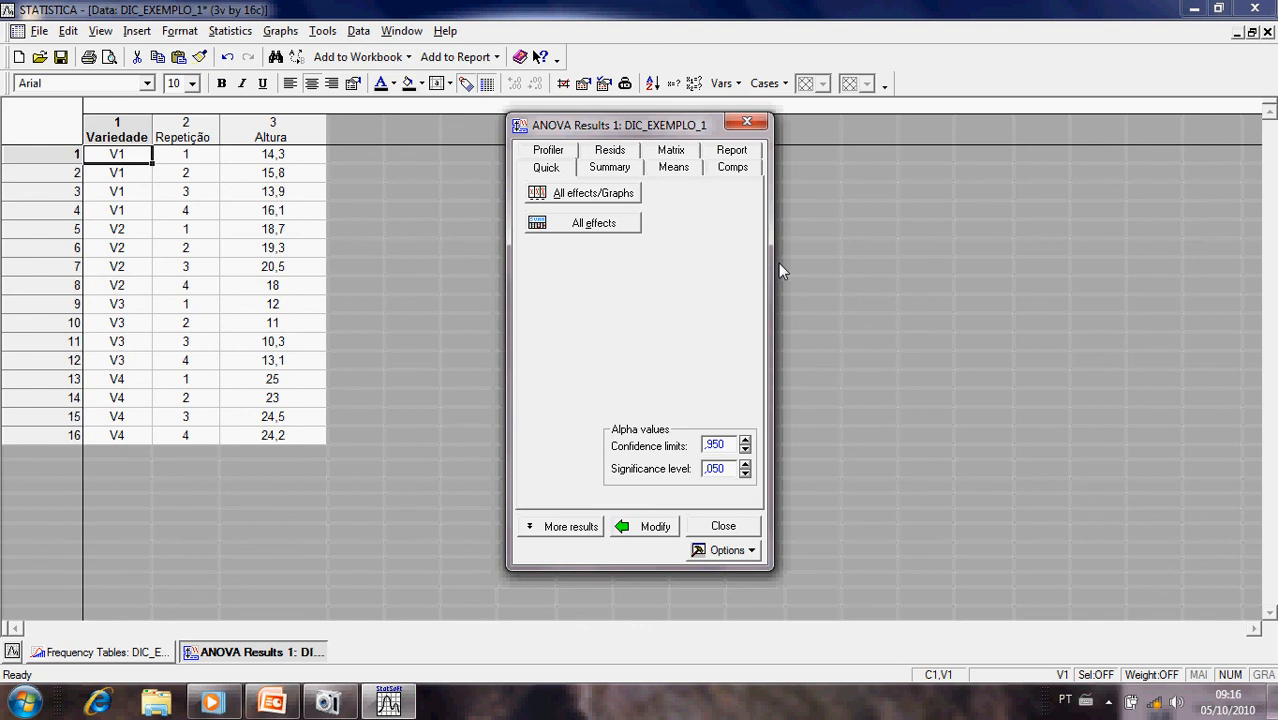
{"action": "left_click", "coordinate": [572, 527]}
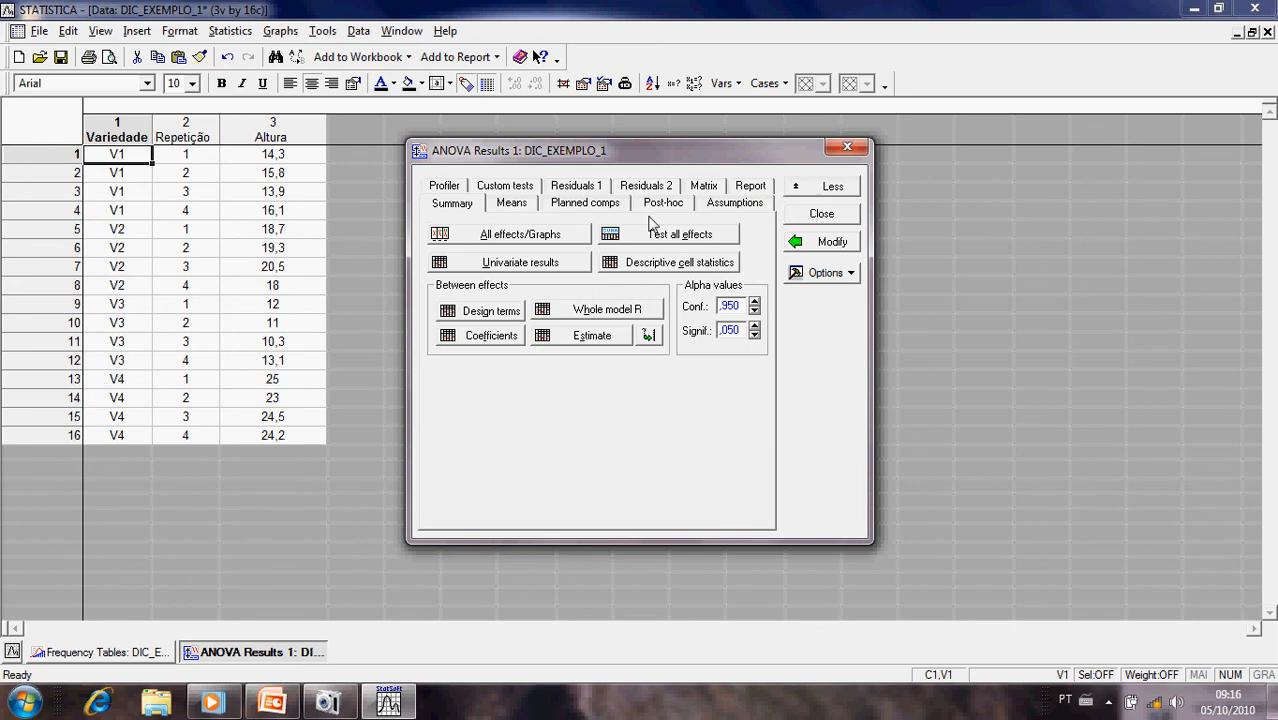
{"action": "left_click", "coordinate": [730, 204]}
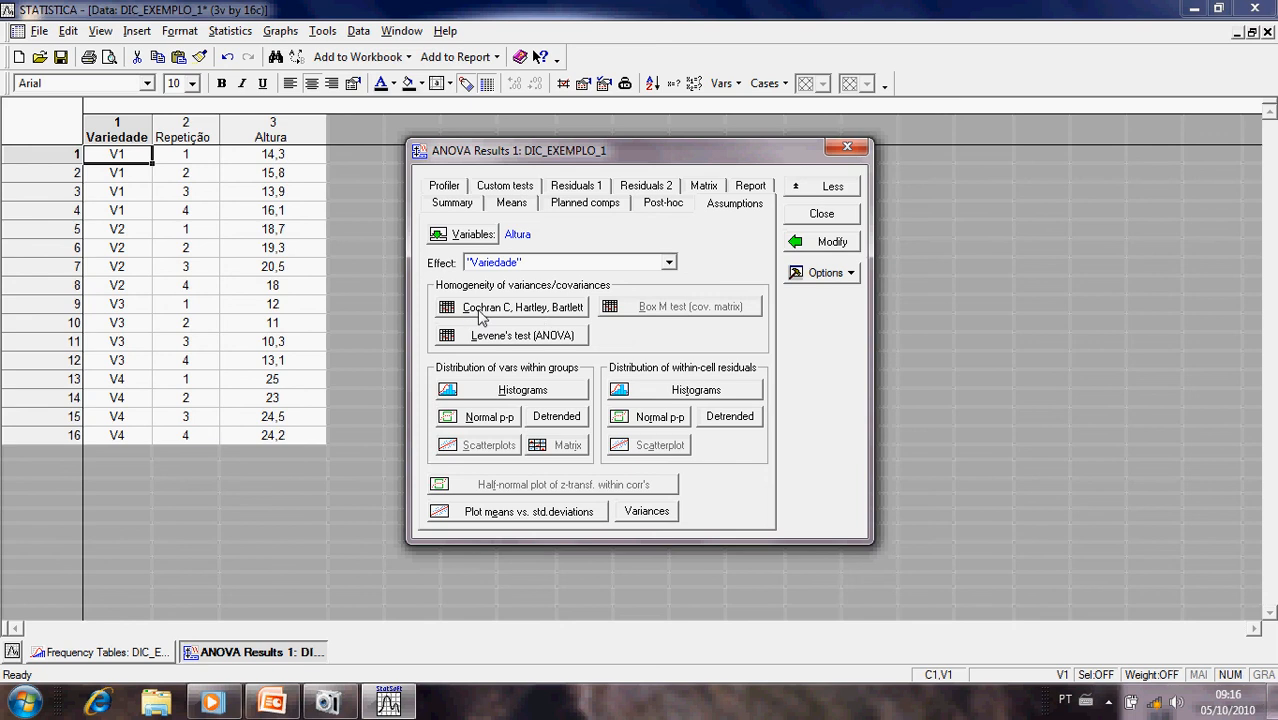
{"action": "left_click", "coordinate": [497, 315]}
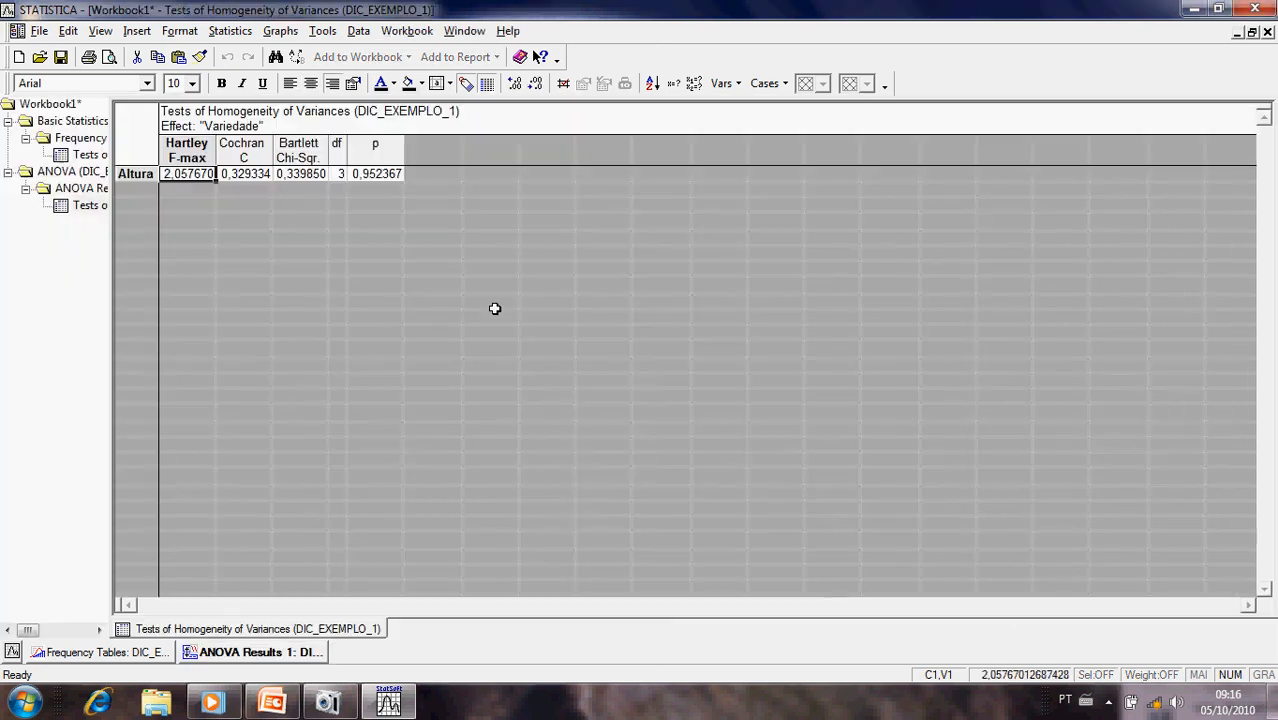
- Slightly widen the Cochran C column in the homogeneity results and return to the DIC_EXEMPLO_1 data sheet
{"action": "left_click", "coordinate": [250, 174]}
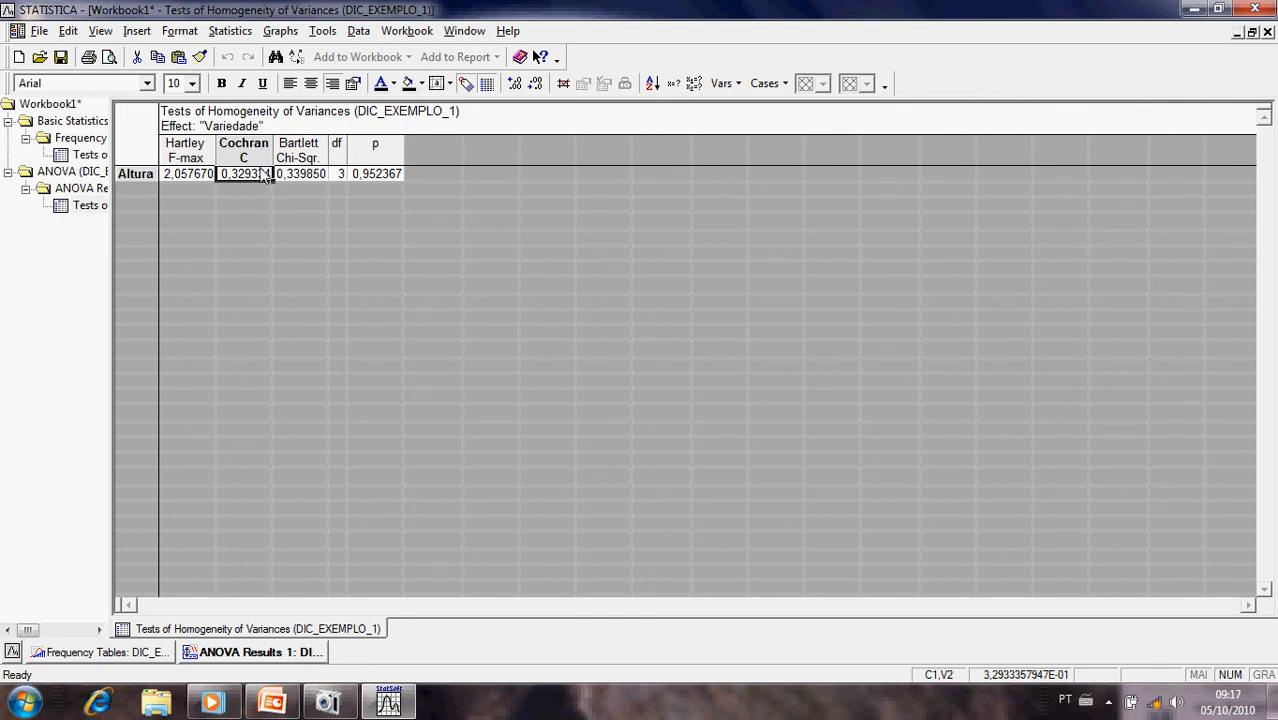
{"action": "left_click_drag", "start_coordinate": [274, 150], "coordinate": [291, 150]}
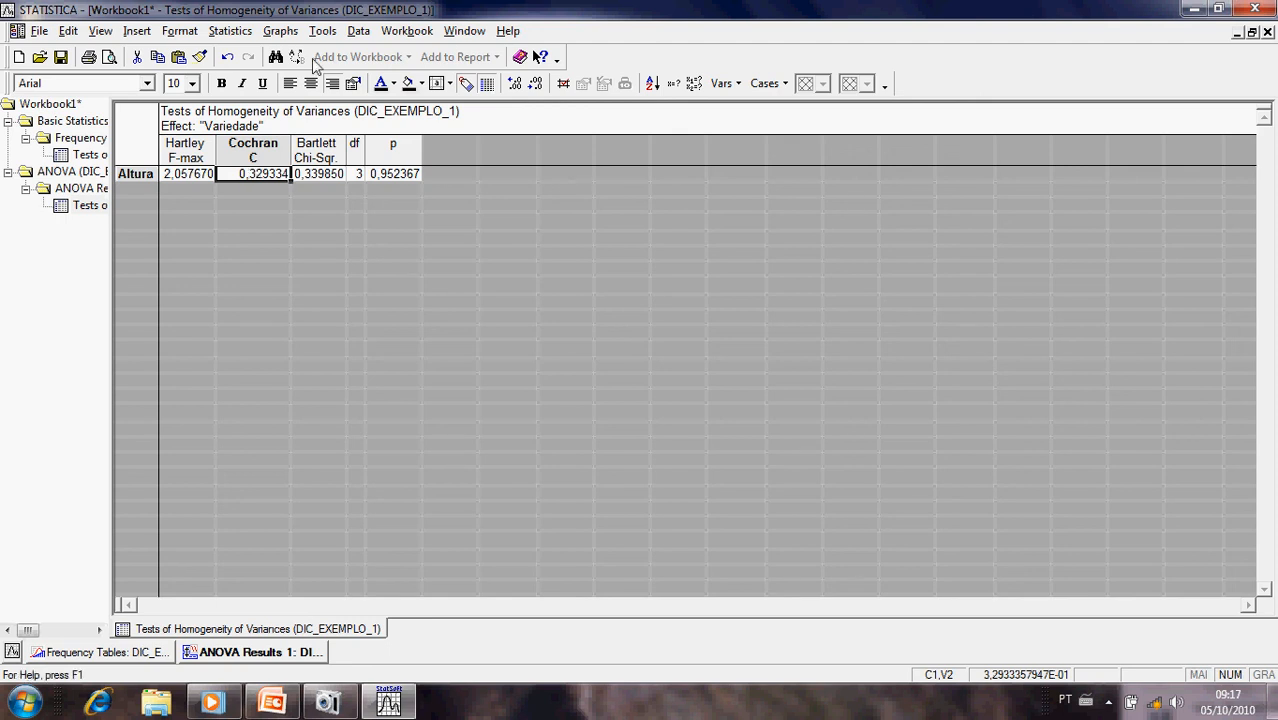
{"action": "left_click", "coordinate": [474, 33]}
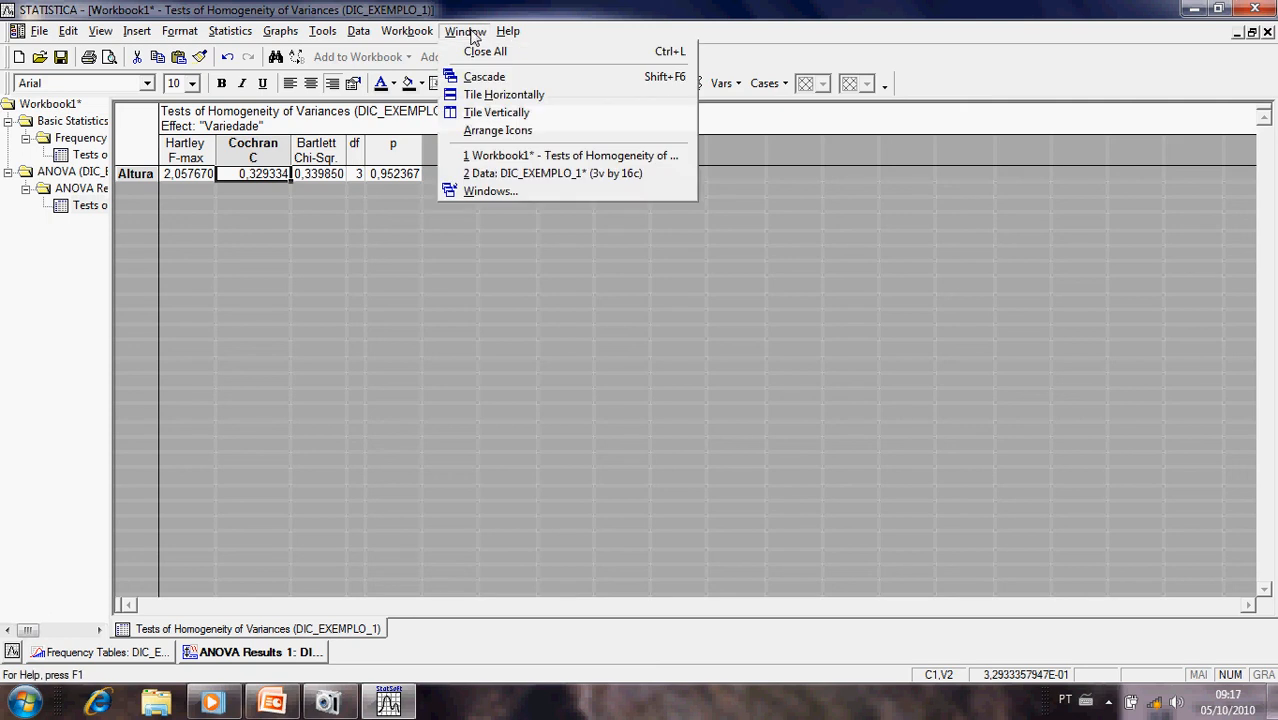
{"action": "left_click", "coordinate": [502, 175]}
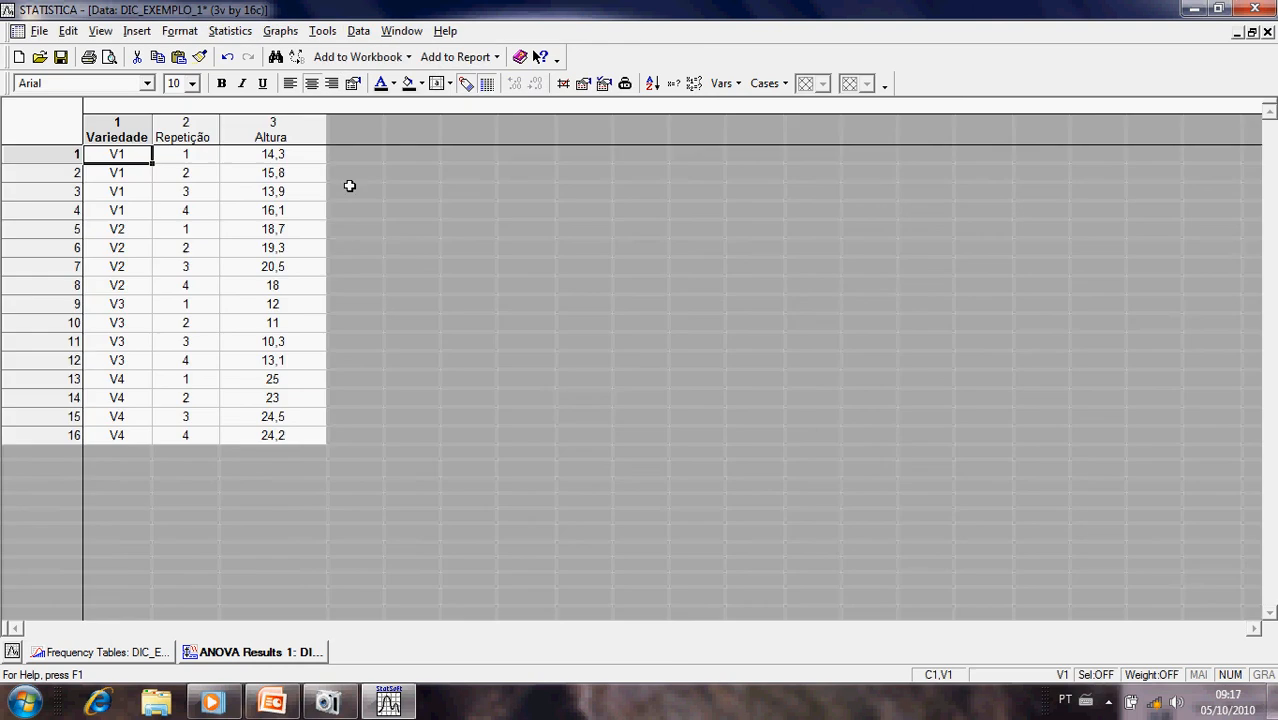